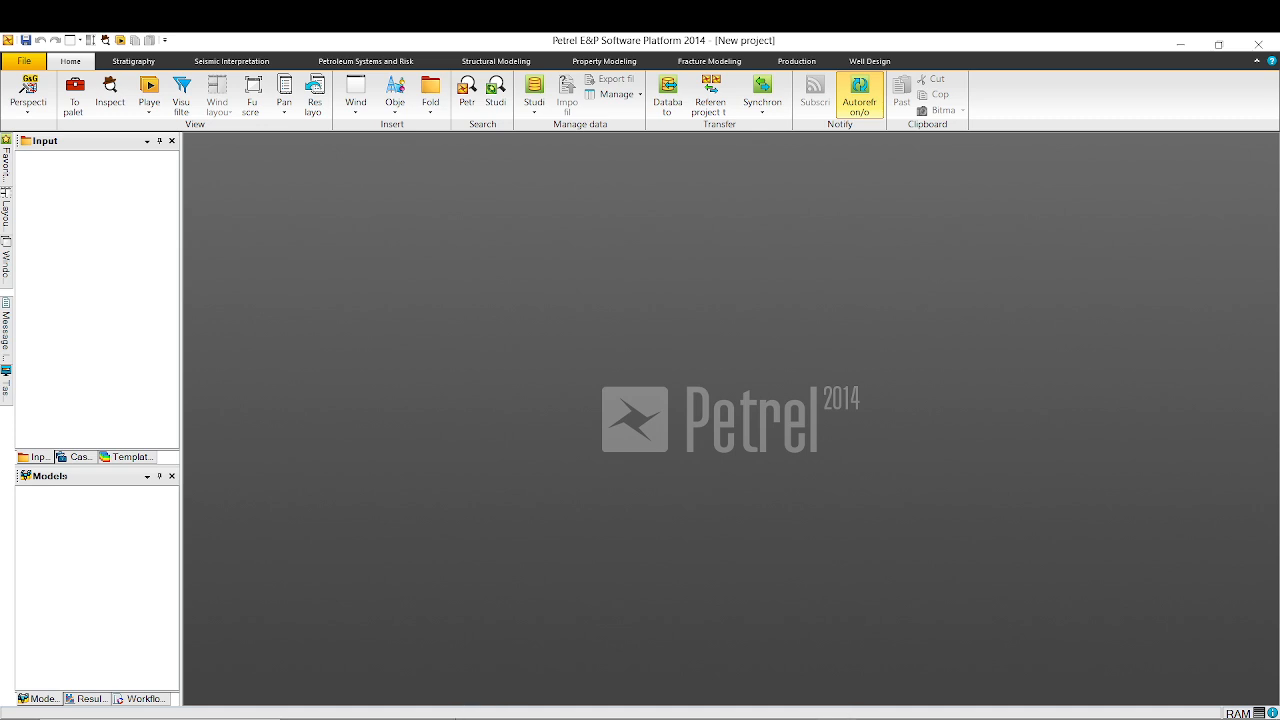
# Switch to the well head folder in File Explorer and open GK_wellheader in Notepad.
pyautogui.hotkey('alt', 'Tab')
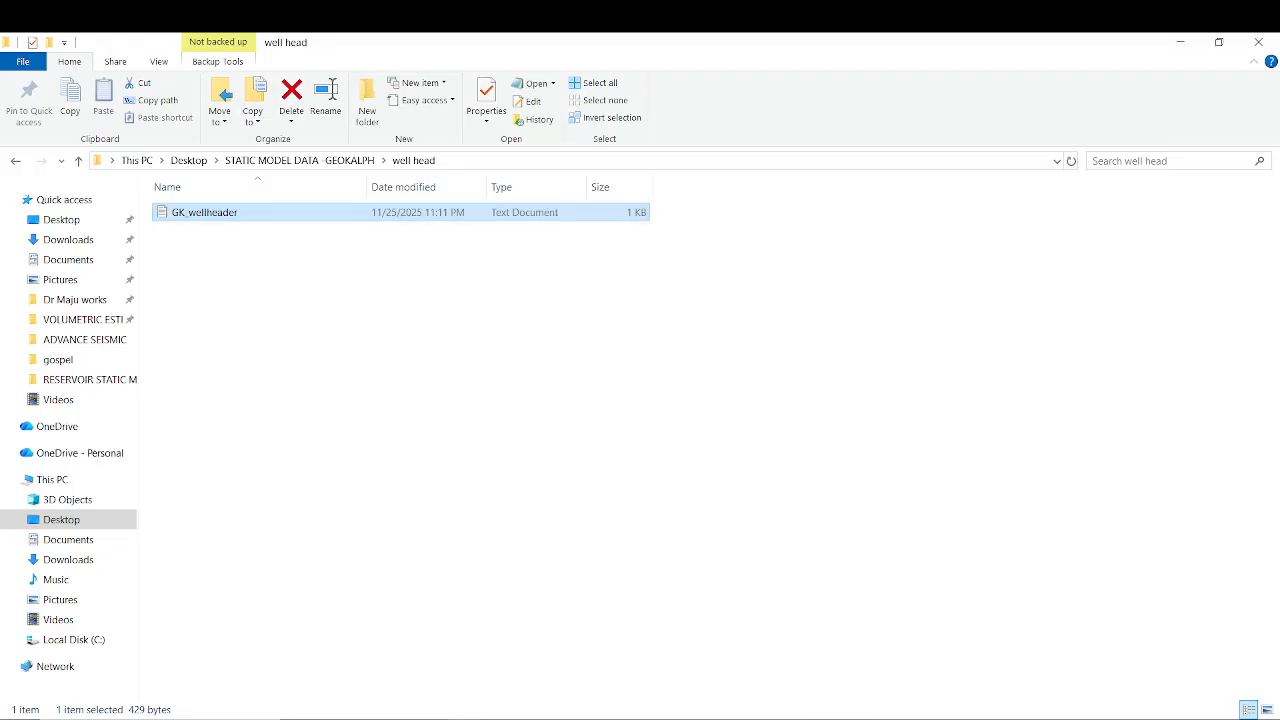
pyautogui.click(236, 213)
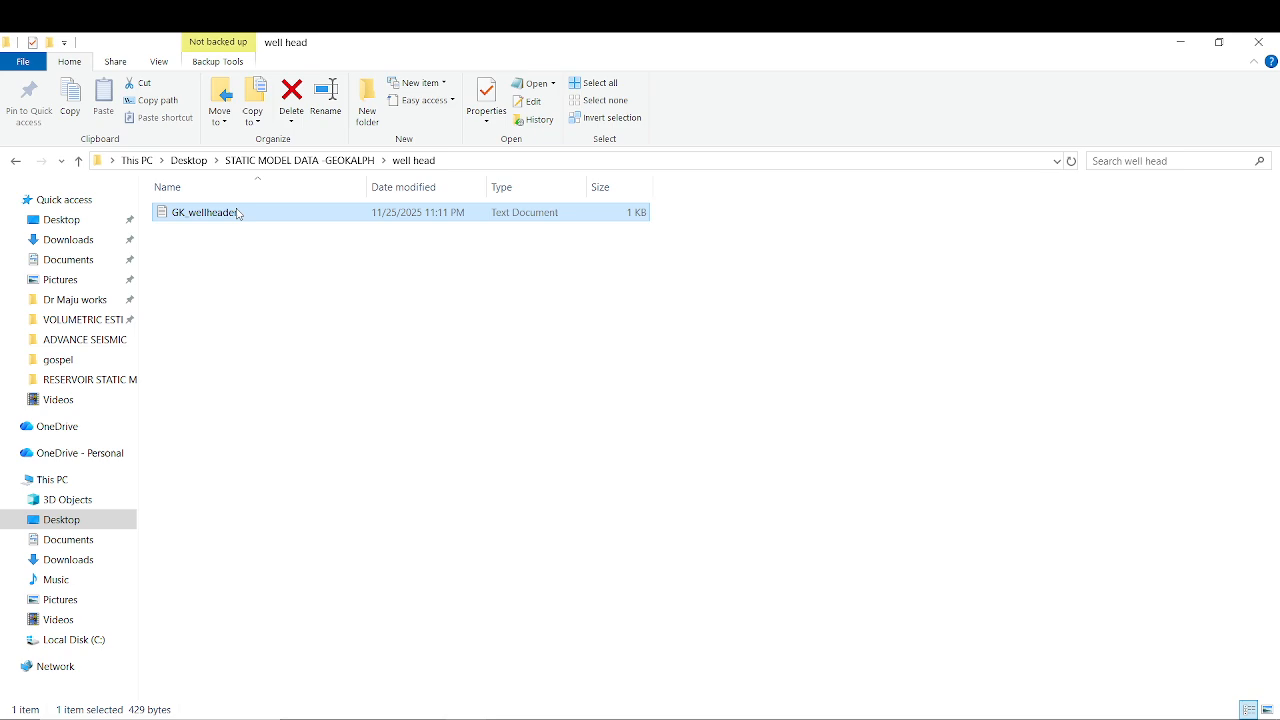
pyautogui.doubleClick(314, 219)
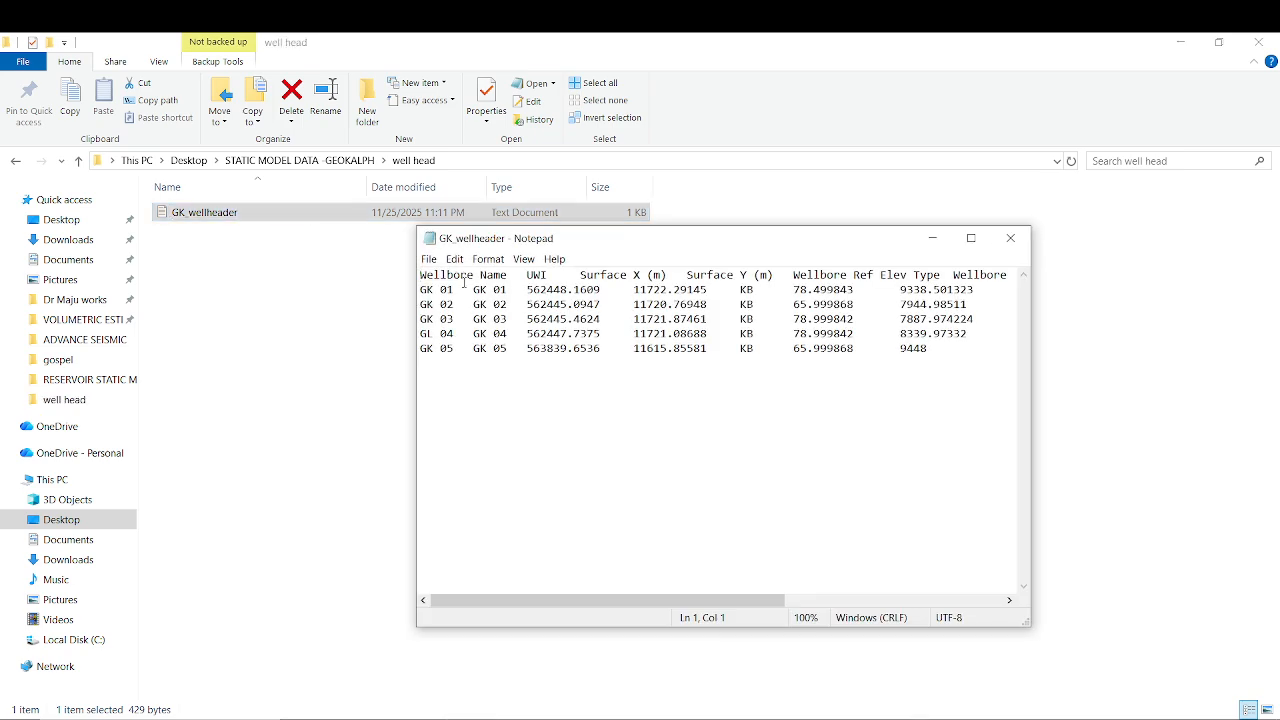
pyautogui.moveTo(726, 250); pyautogui.dragTo(632, 200)
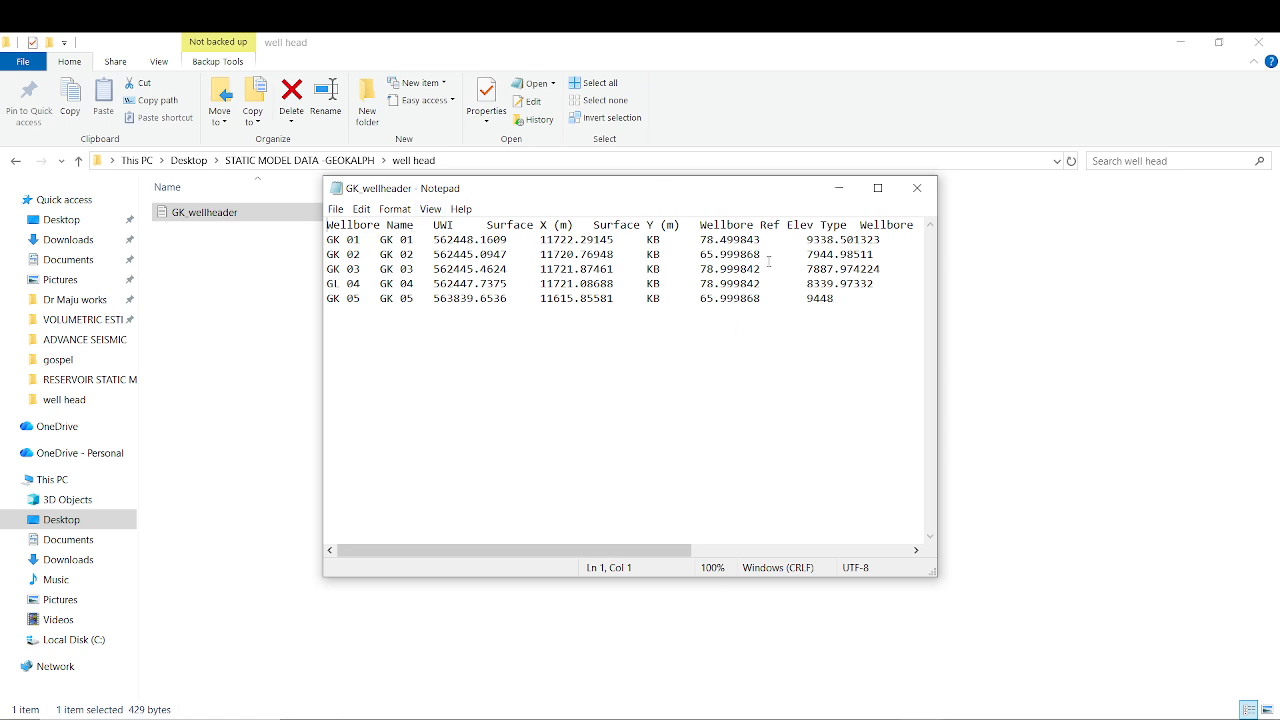
pyautogui.moveTo(672, 551); pyautogui.dragTo(897, 523)
pyautogui.moveTo(800, 550); pyautogui.dragTo(524, 523)
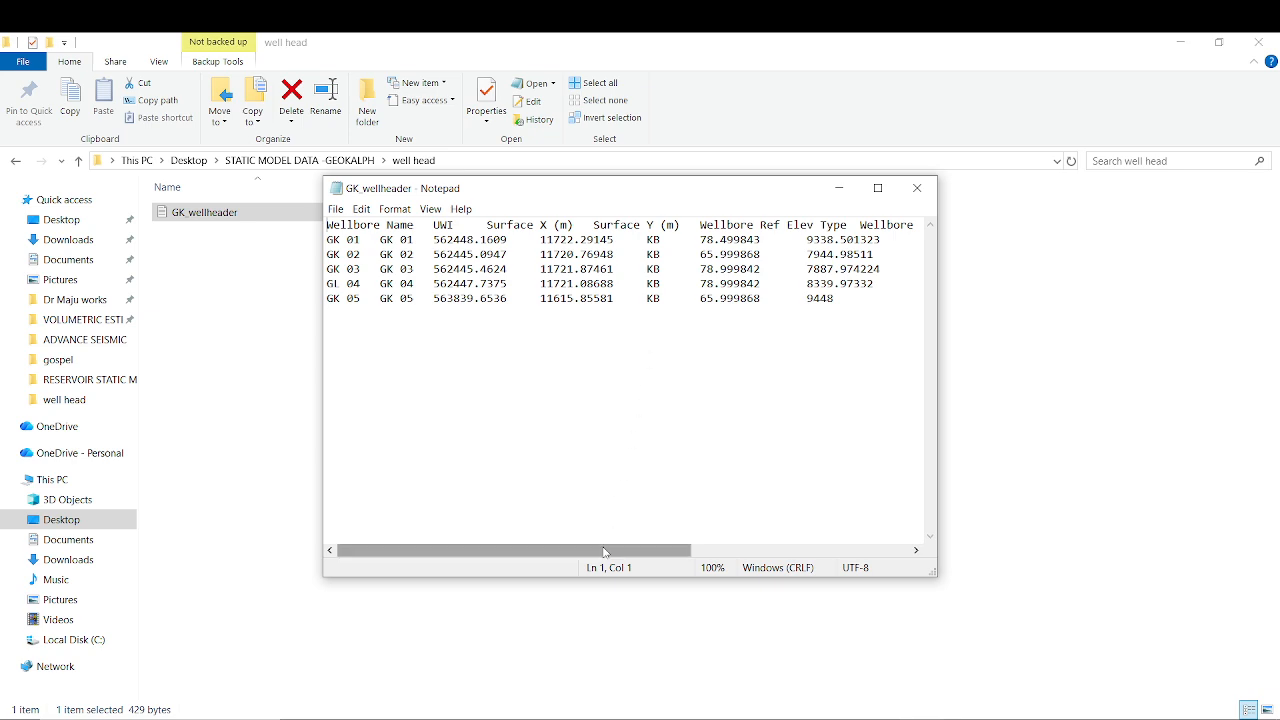
# Scroll across the GK_wellheader columns in Notepad and back, then return to Petrel.
pyautogui.moveTo(603, 551); pyautogui.dragTo(701, 566)
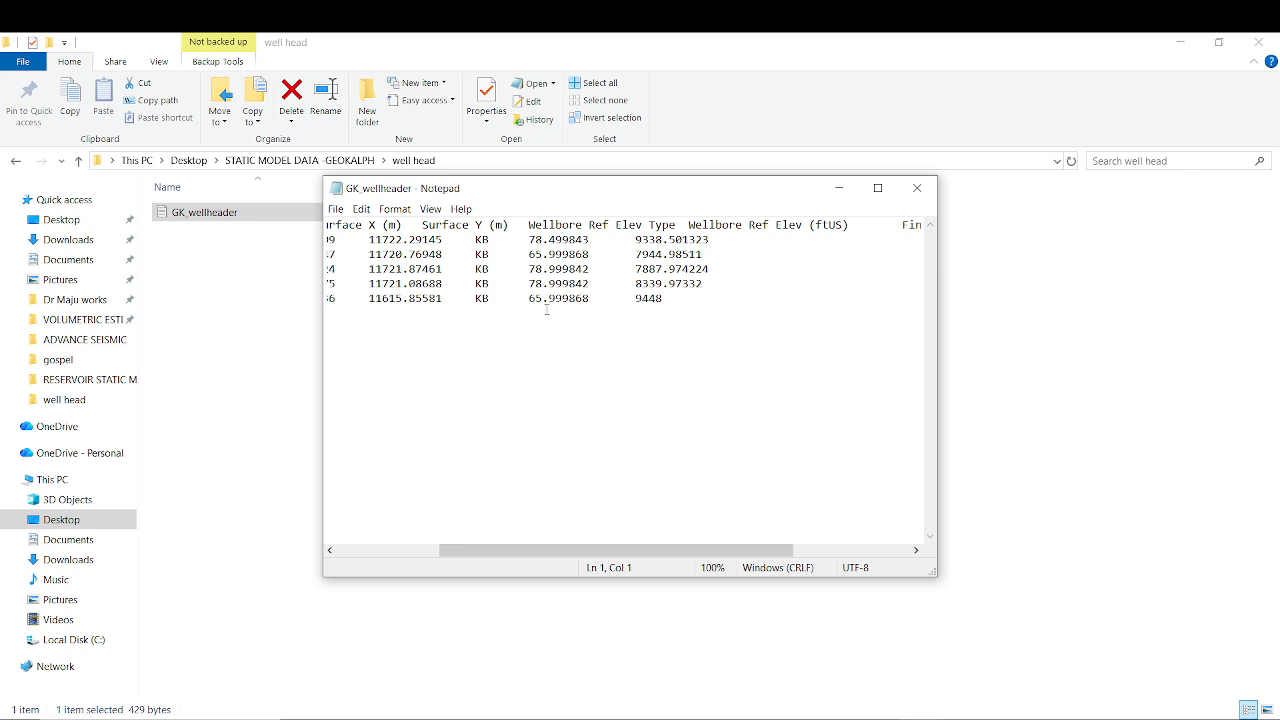
pyautogui.moveTo(591, 552); pyautogui.dragTo(626, 540)
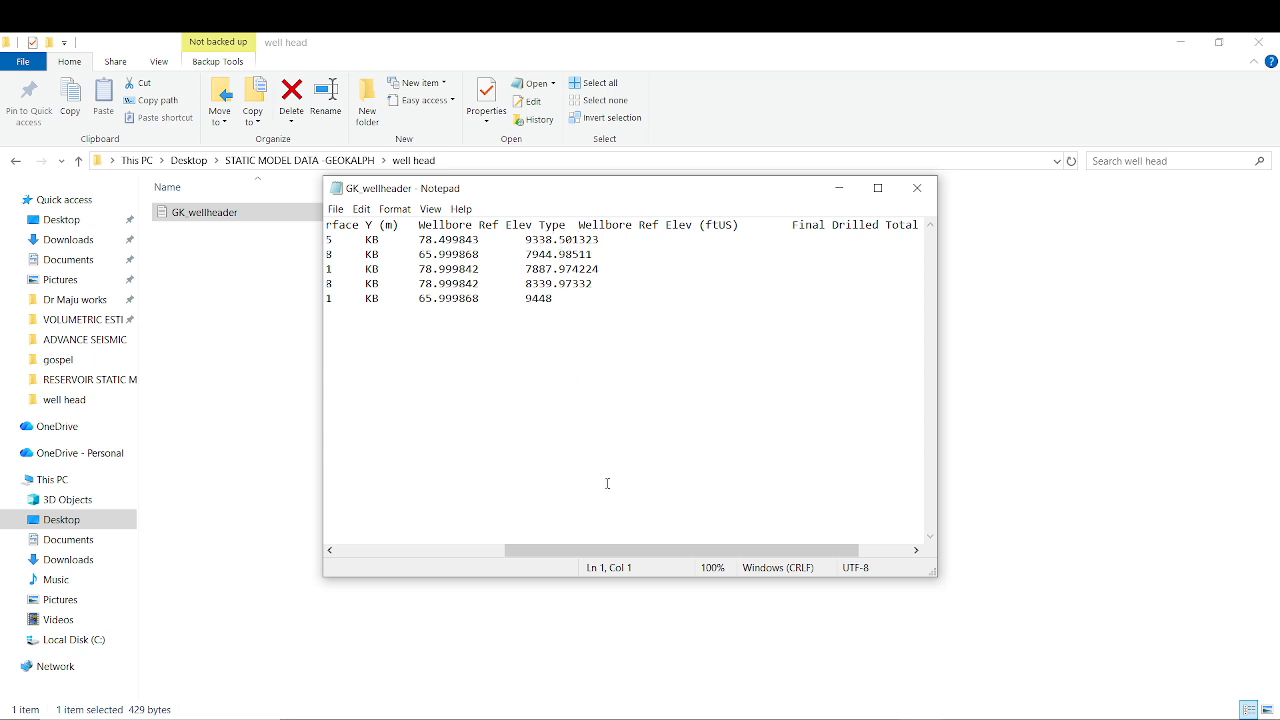
pyautogui.moveTo(670, 551); pyautogui.dragTo(428, 520)
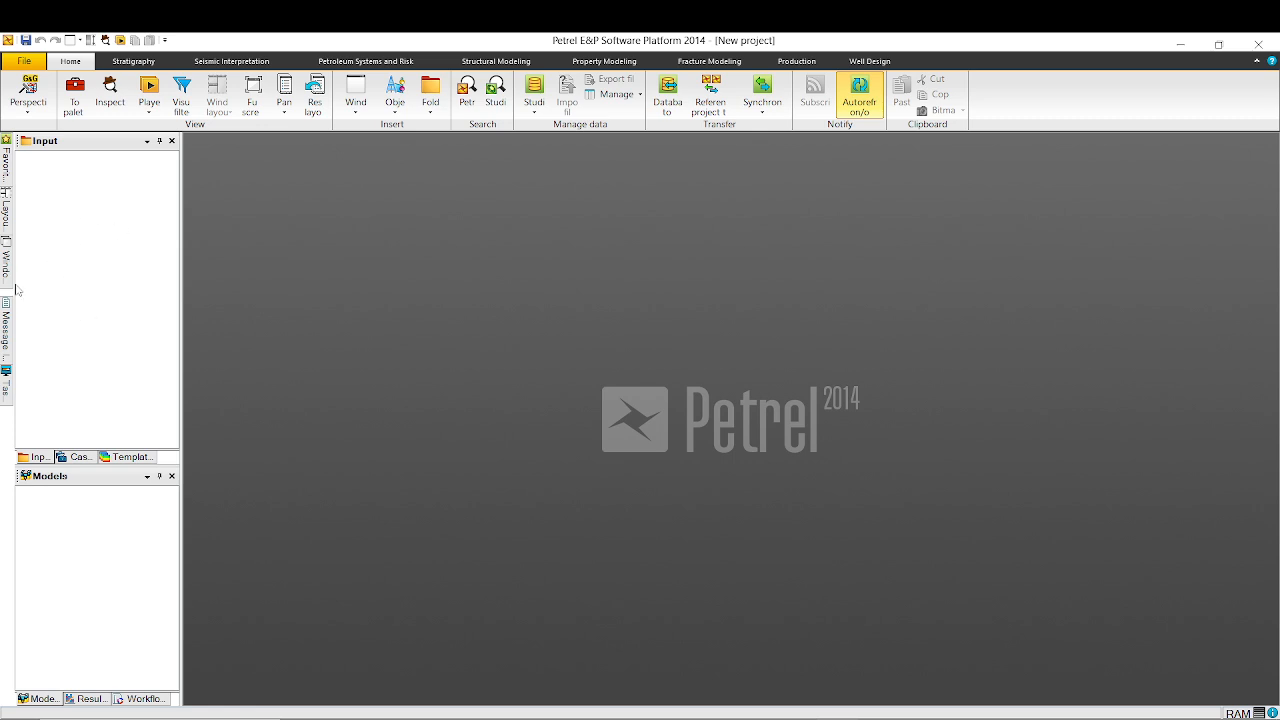
# Choose Import file from the Input pane's right-click menu.
pyautogui.rightClick(79, 213)
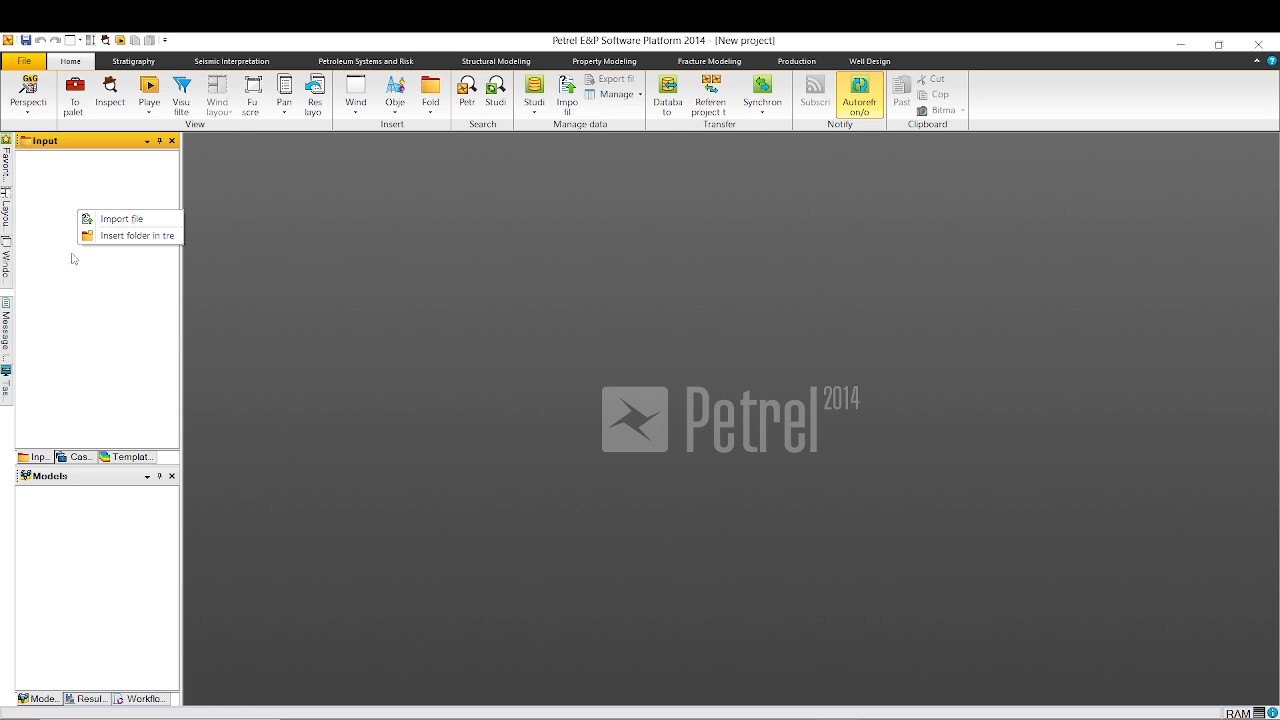
pyautogui.click(126, 219)
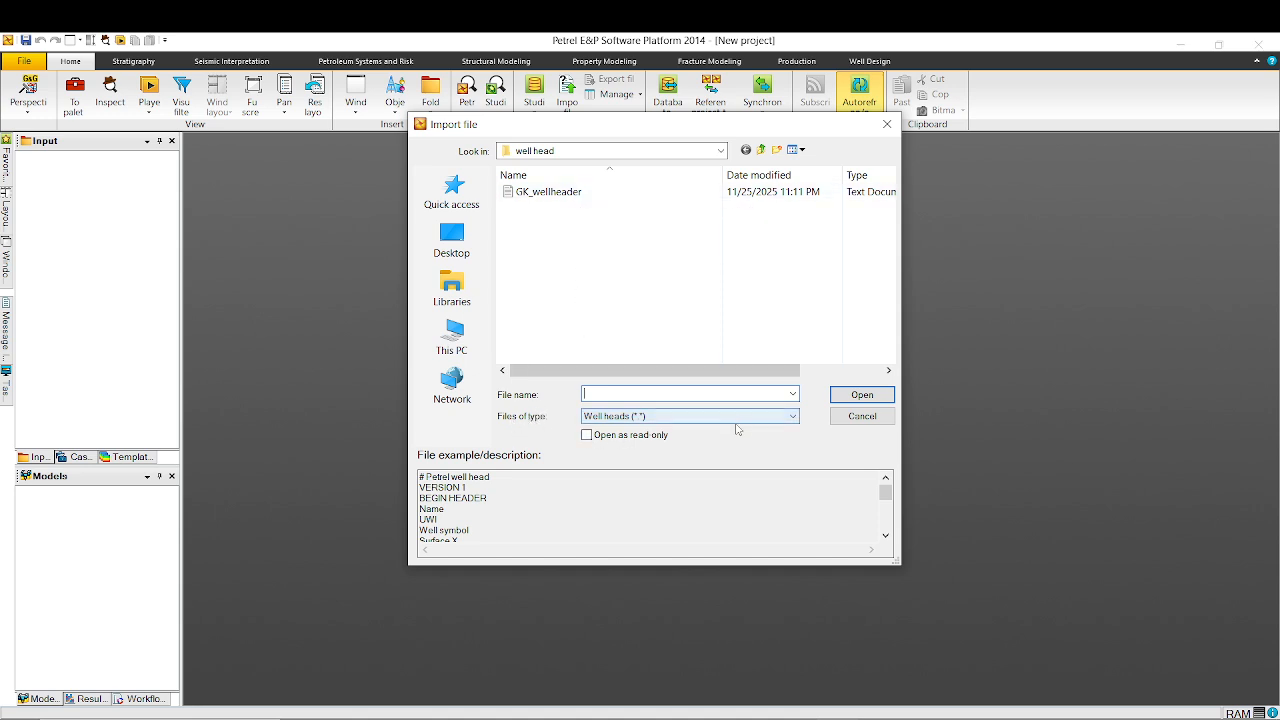
# Open GK_wellheader with the Well heads (*.*) file type selected.
pyautogui.click(794, 418)
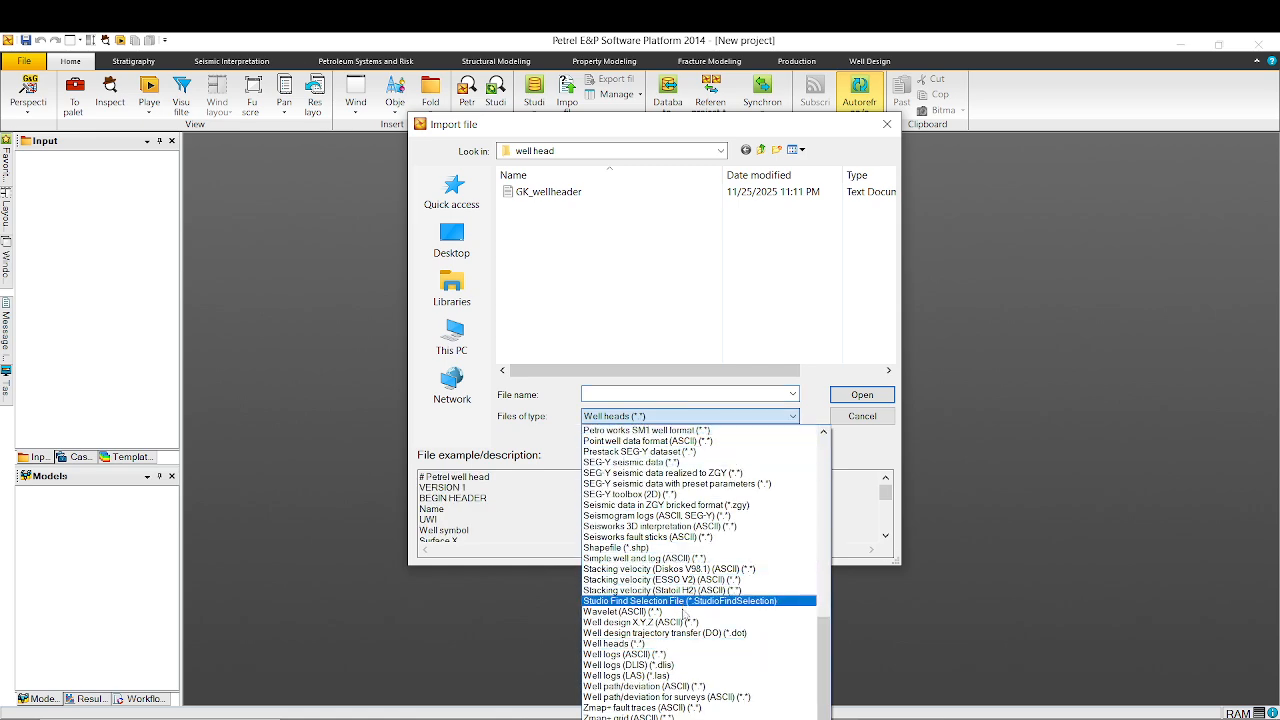
pyautogui.click(676, 645)
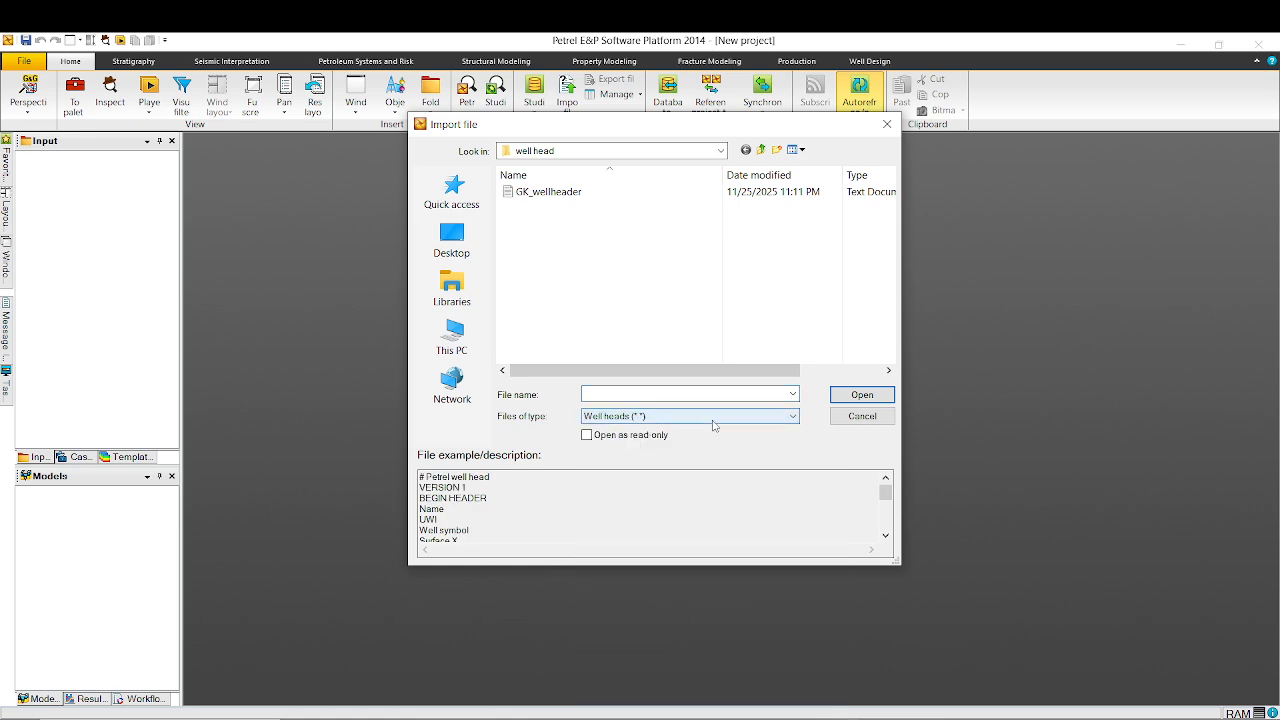
pyautogui.click(556, 192)
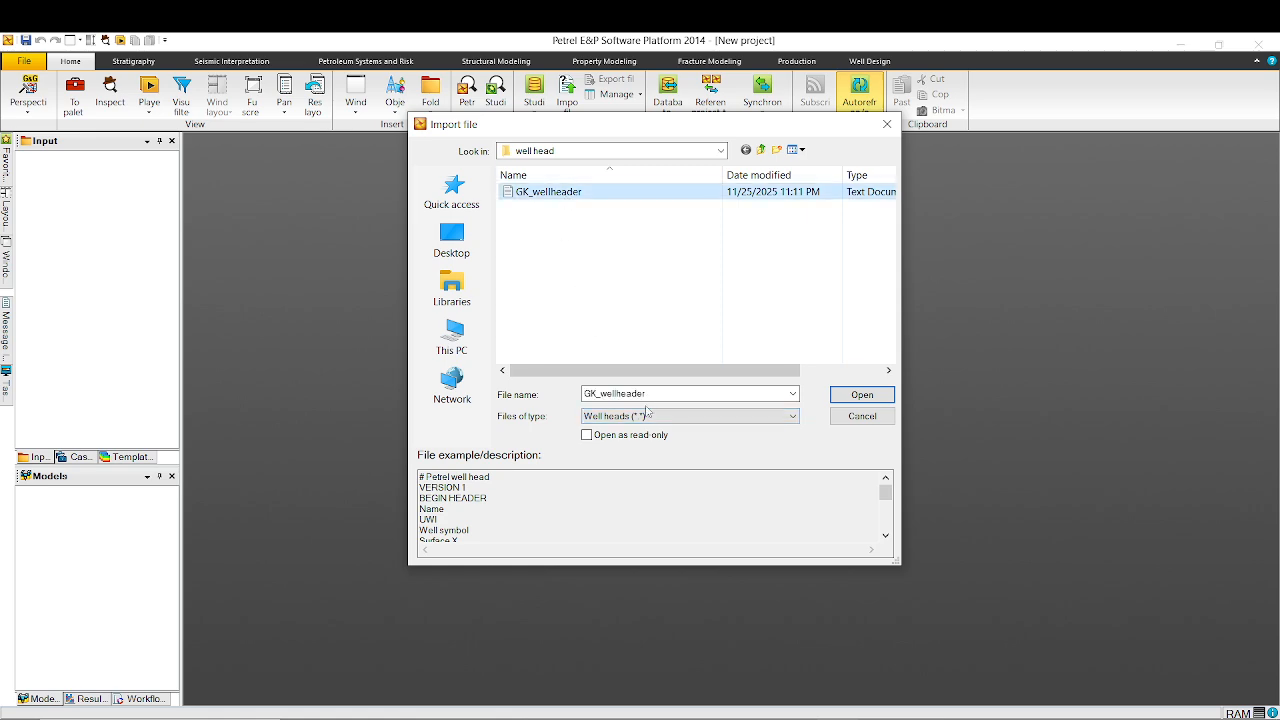
pyautogui.click(862, 395)
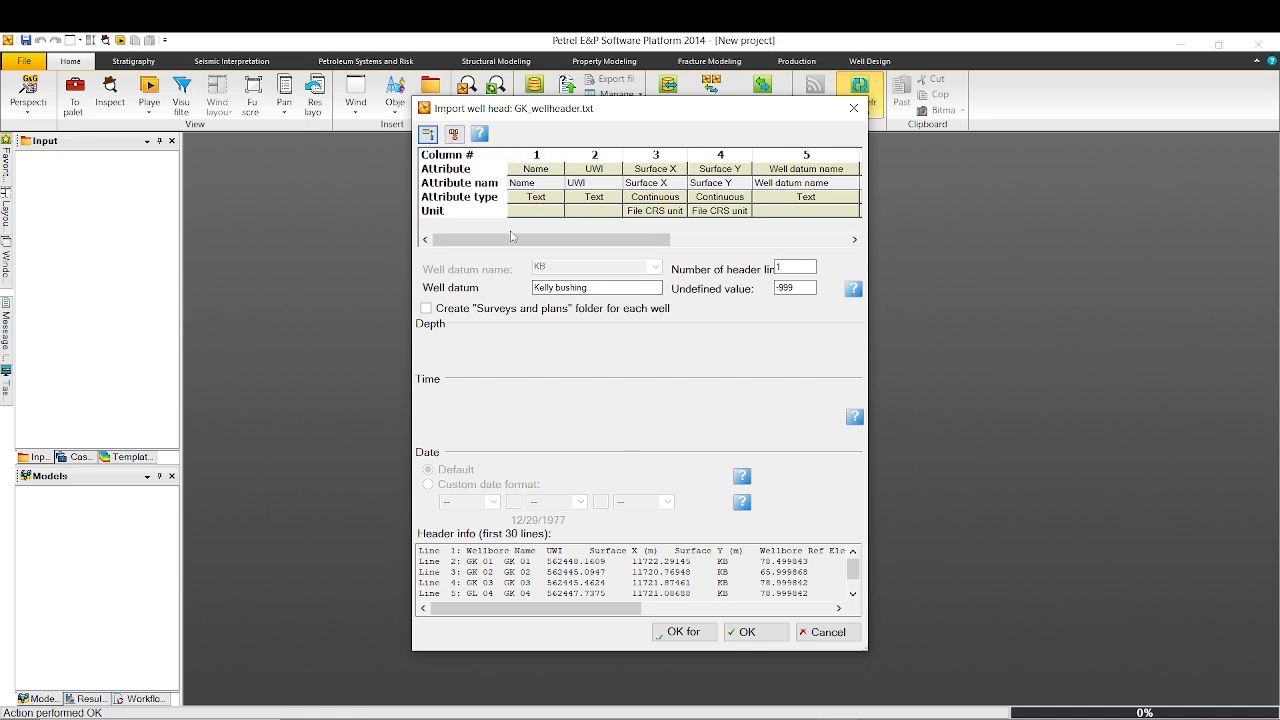
pyautogui.moveTo(511, 236); pyautogui.dragTo(475, 254)
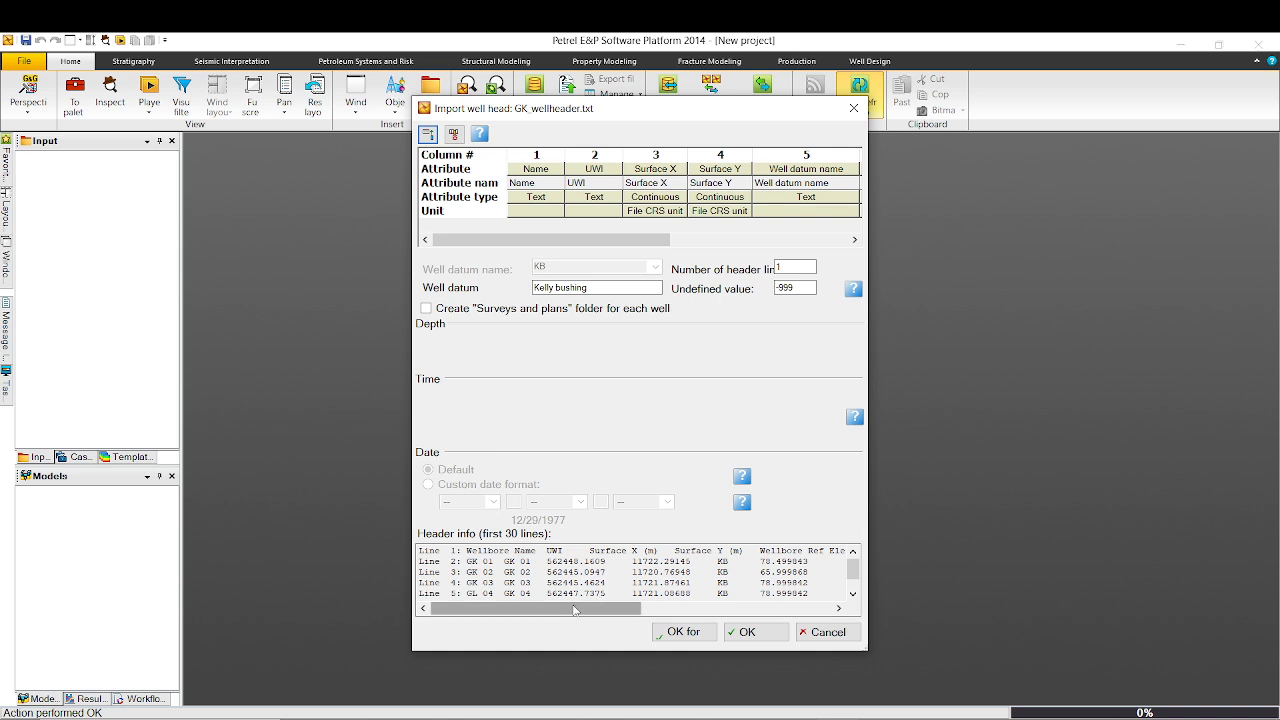
pyautogui.moveTo(575, 610); pyautogui.dragTo(536, 613)
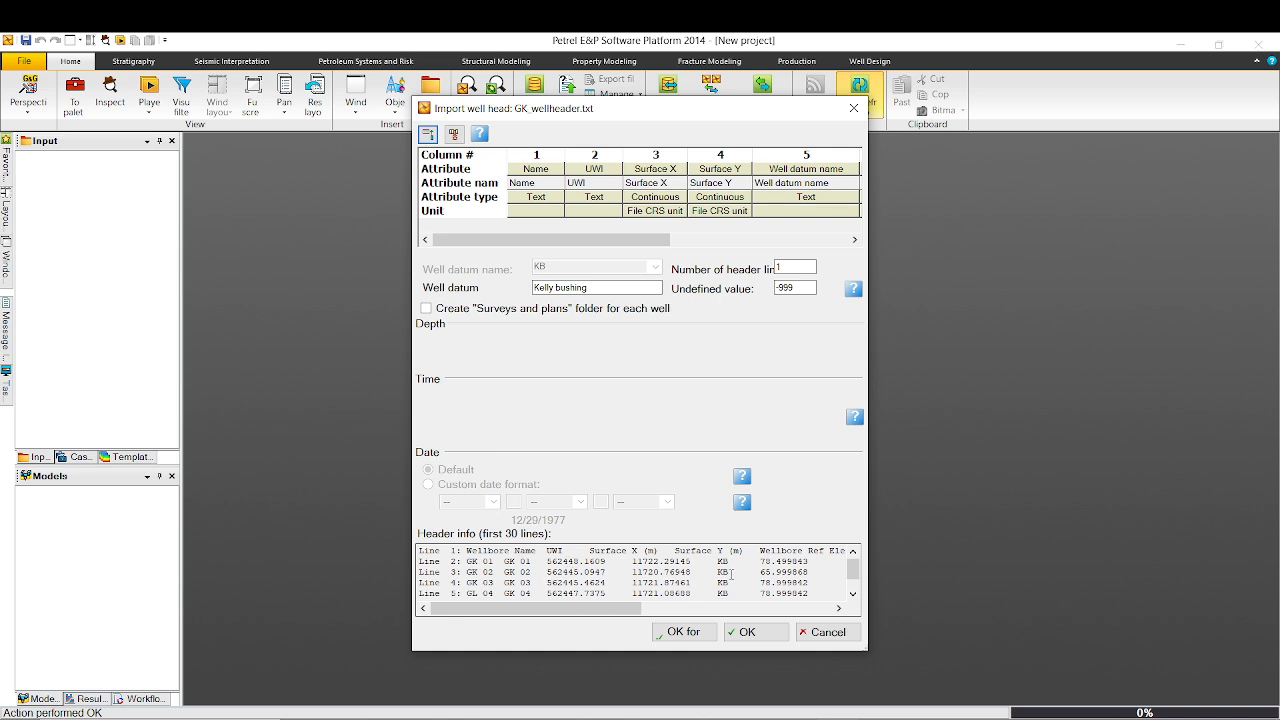
pyautogui.moveTo(628, 608); pyautogui.dragTo(556, 615)
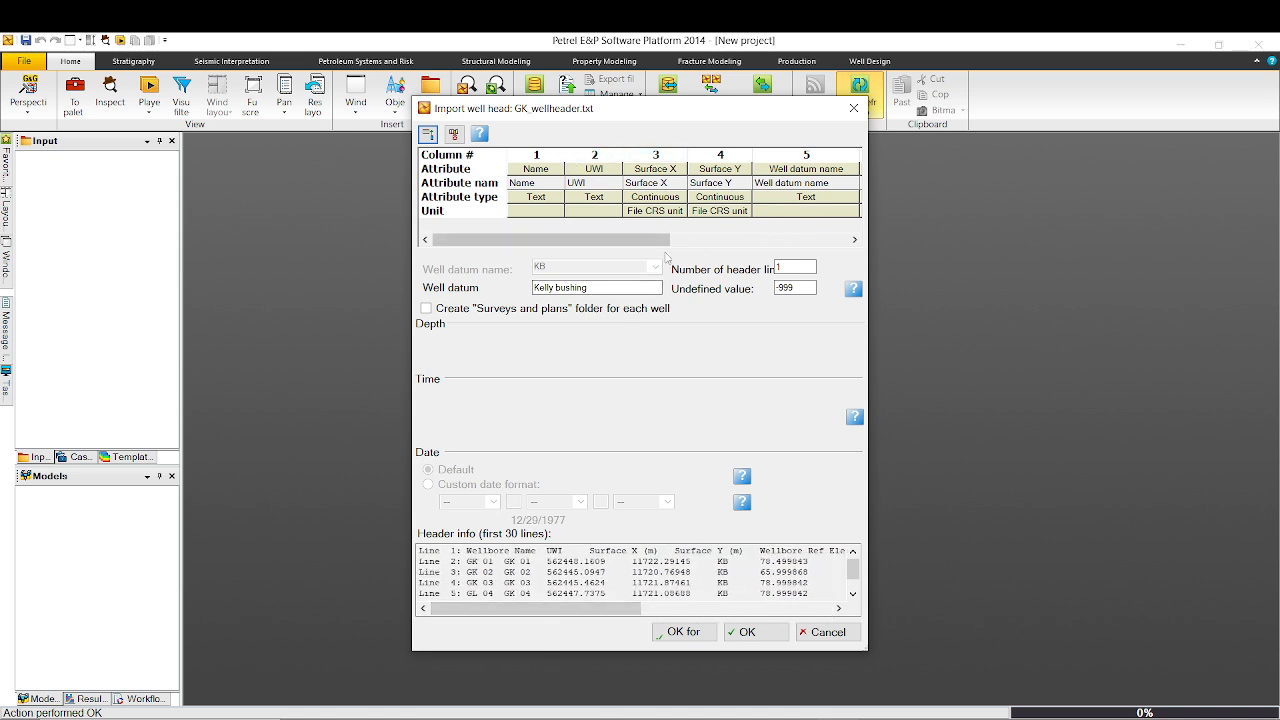
pyautogui.moveTo(581, 241); pyautogui.dragTo(801, 242)
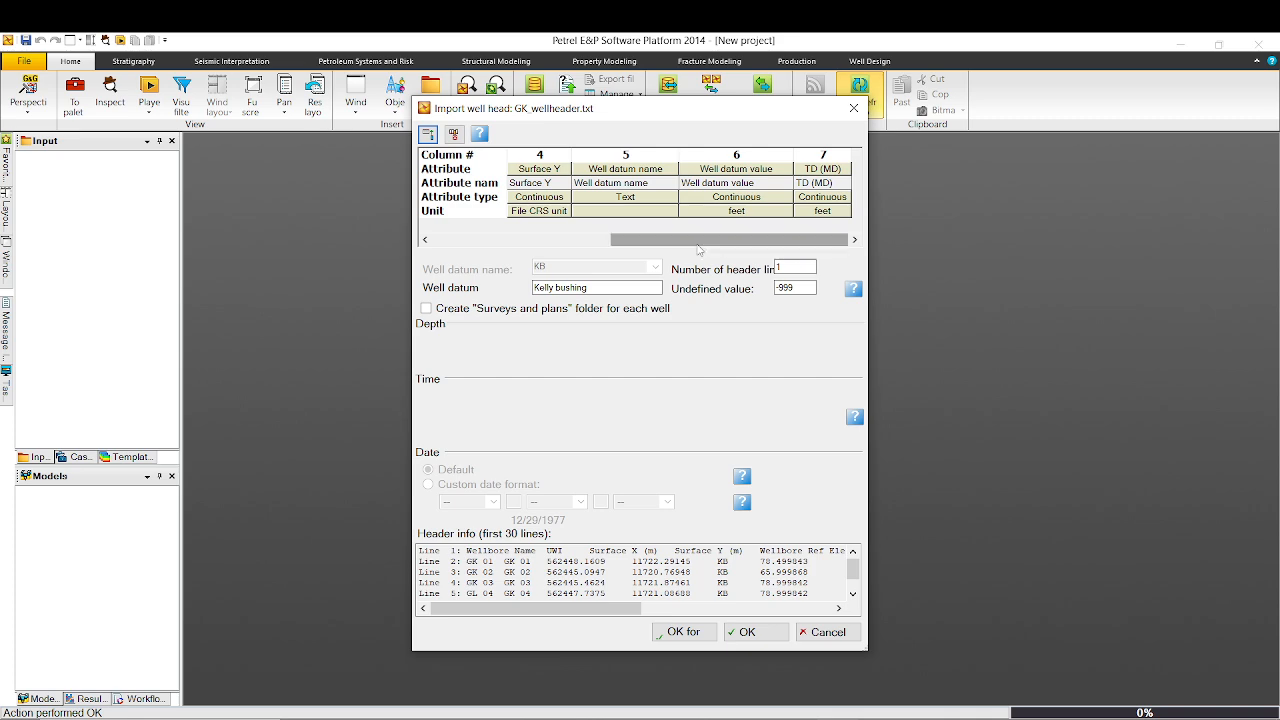
# Add a column and map columns 1–4 to Name, UWI, Surface X and Surface Y.
pyautogui.click(428, 134)
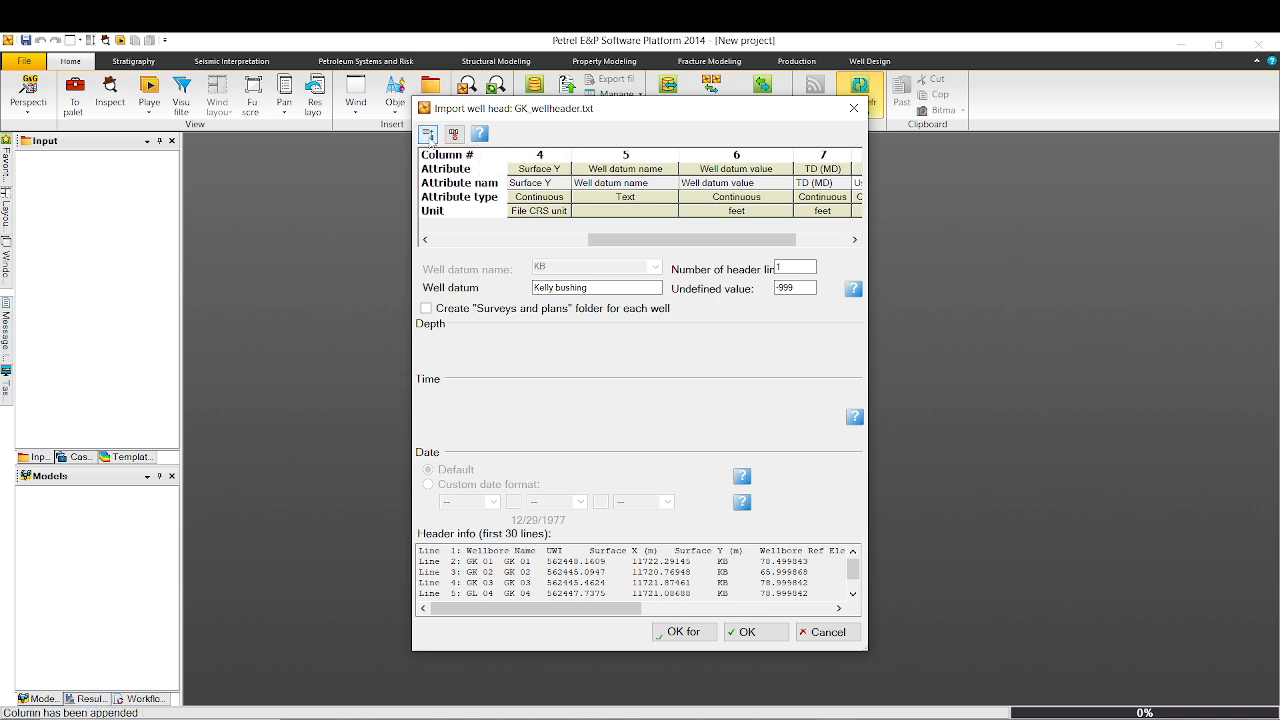
pyautogui.moveTo(592, 241); pyautogui.dragTo(444, 274)
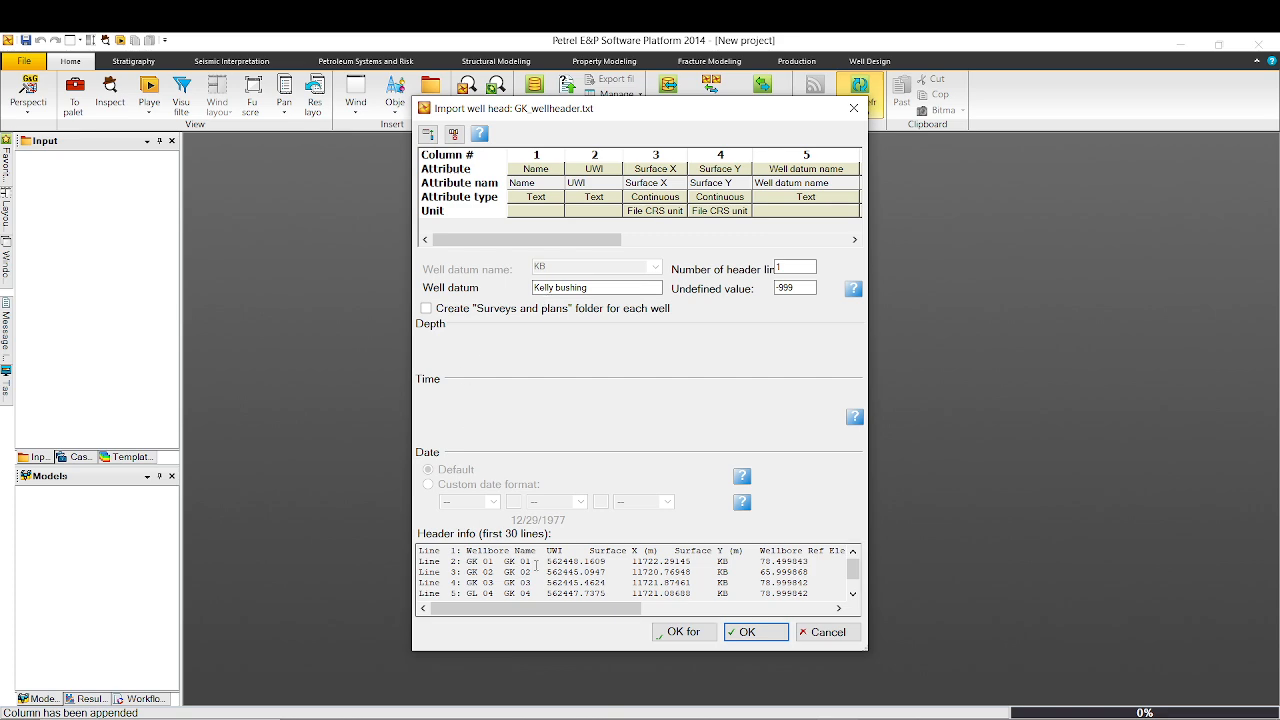
pyautogui.click(545, 171)
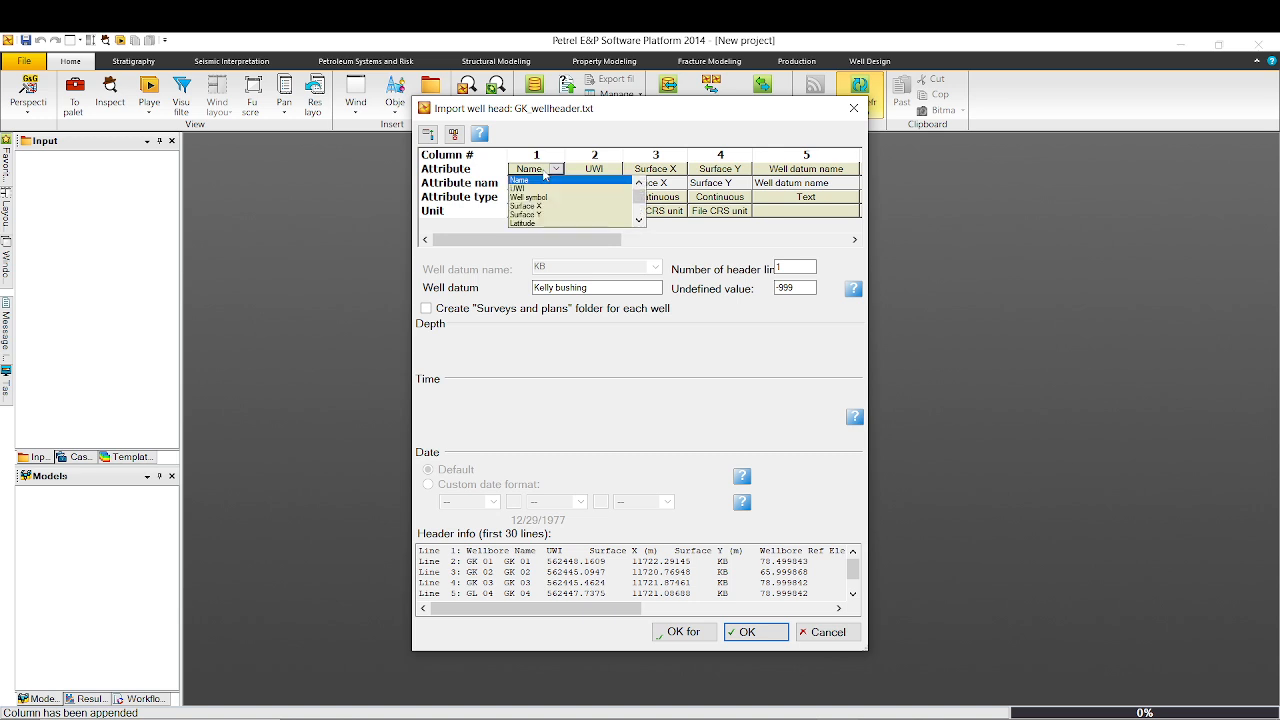
pyautogui.click(539, 180)
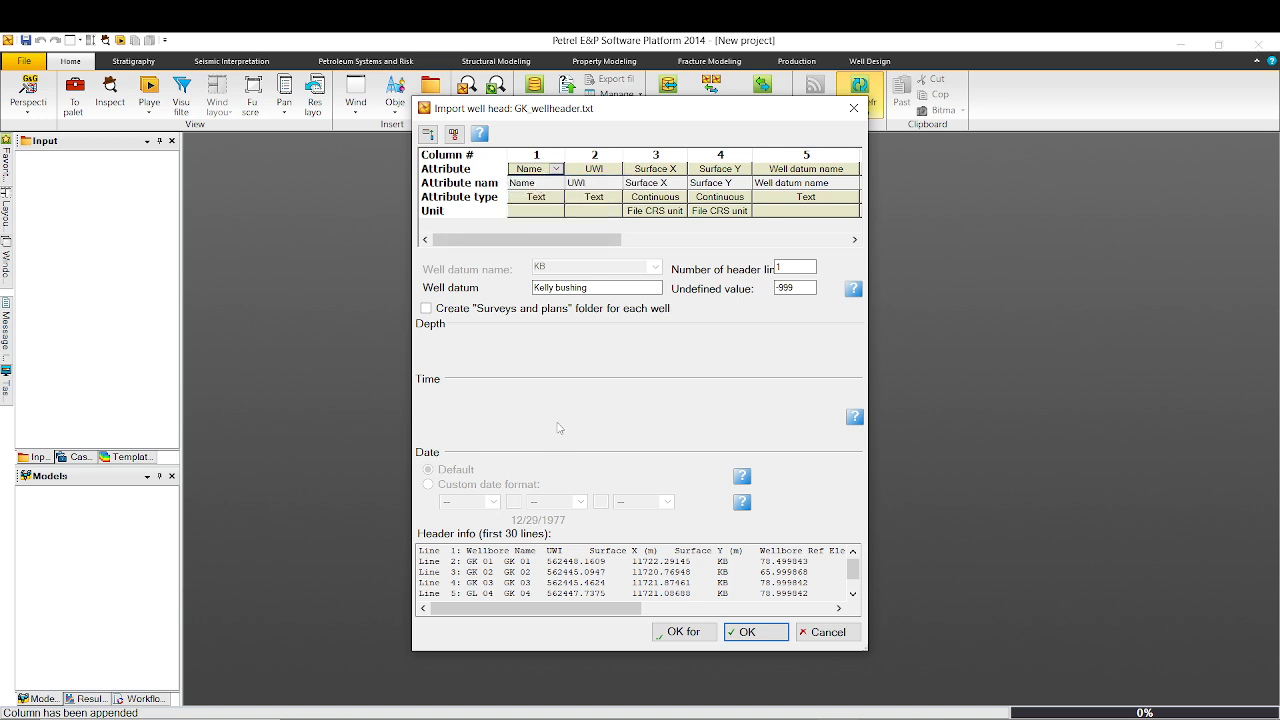
pyautogui.click(607, 172)
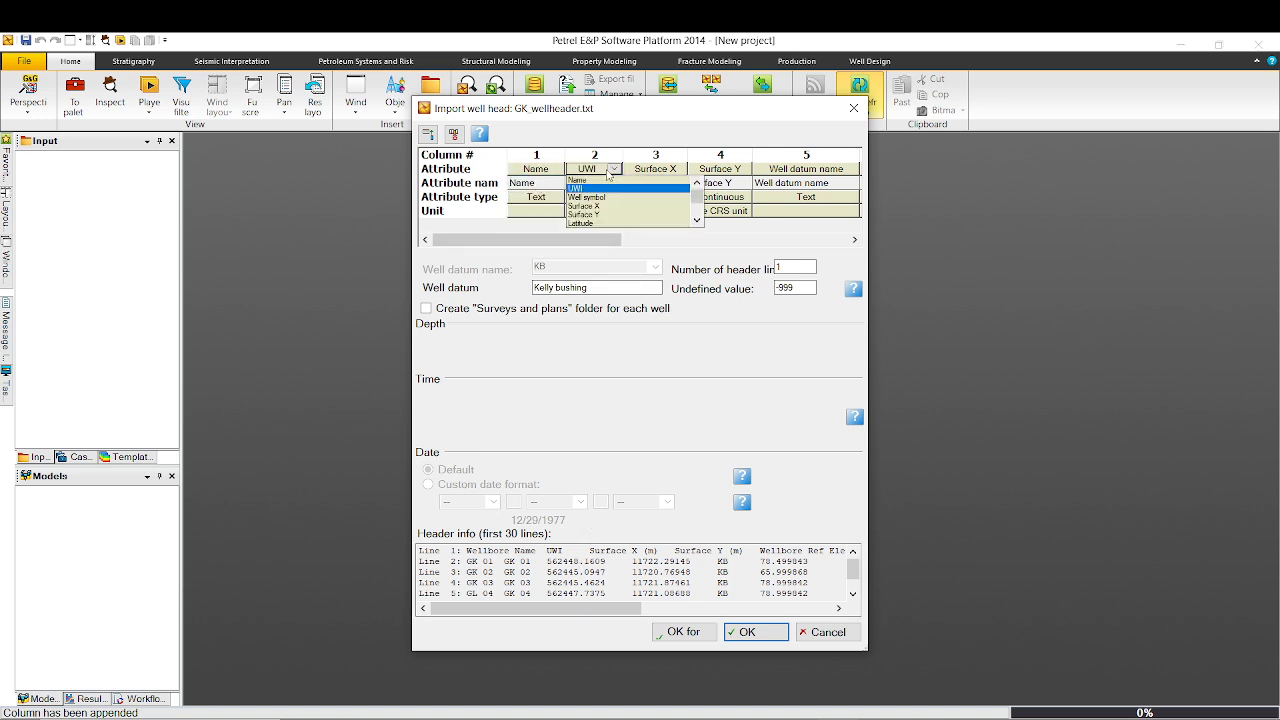
pyautogui.click(636, 251)
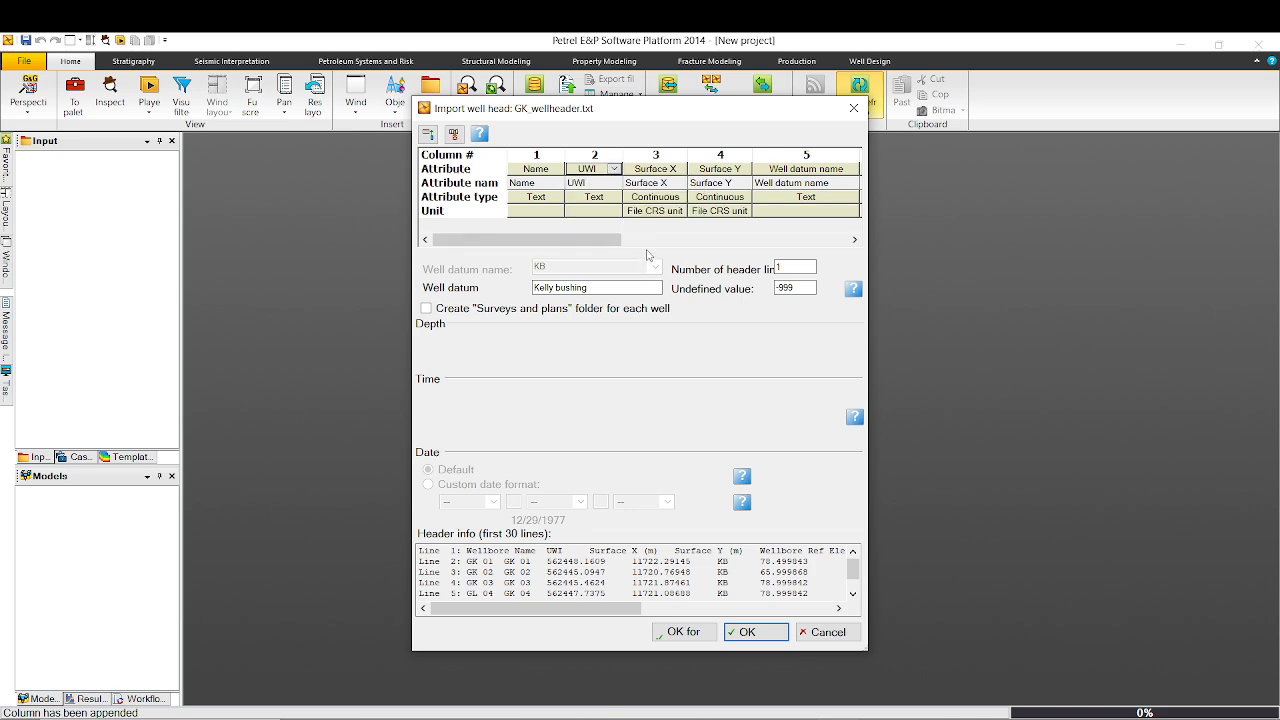
pyautogui.click(676, 172)
pyautogui.click(677, 207)
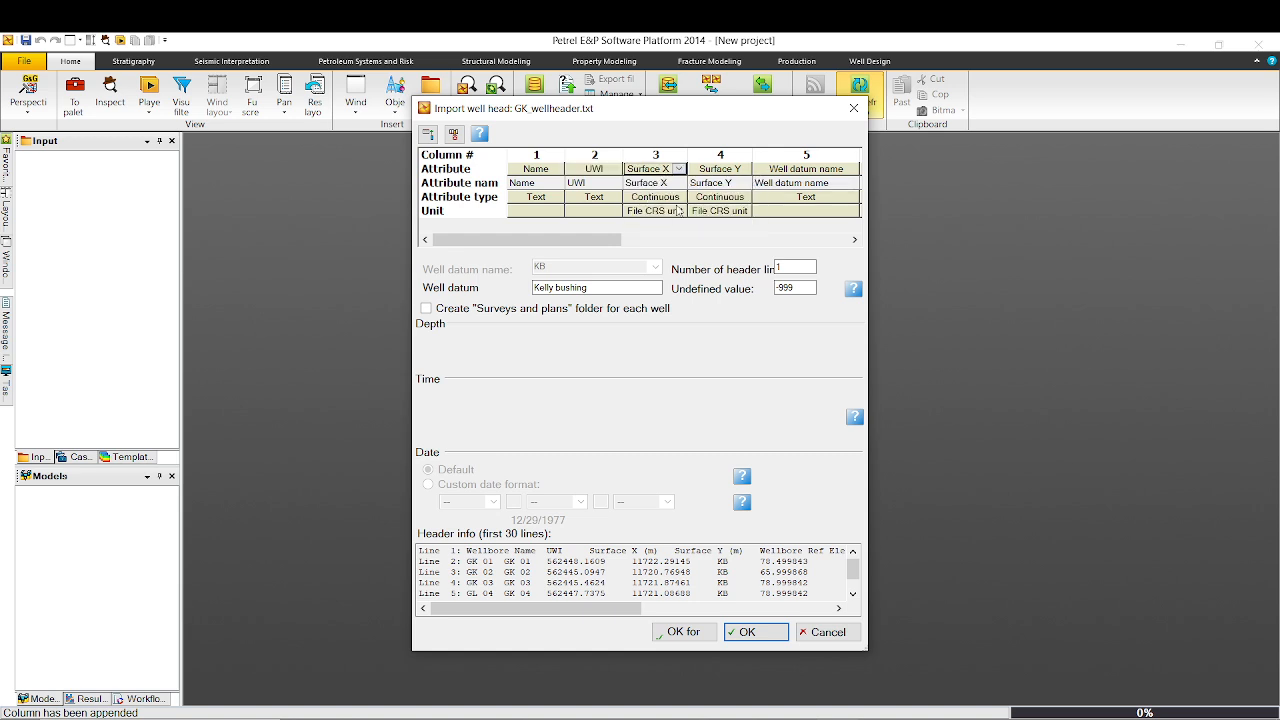
pyautogui.click(720, 169)
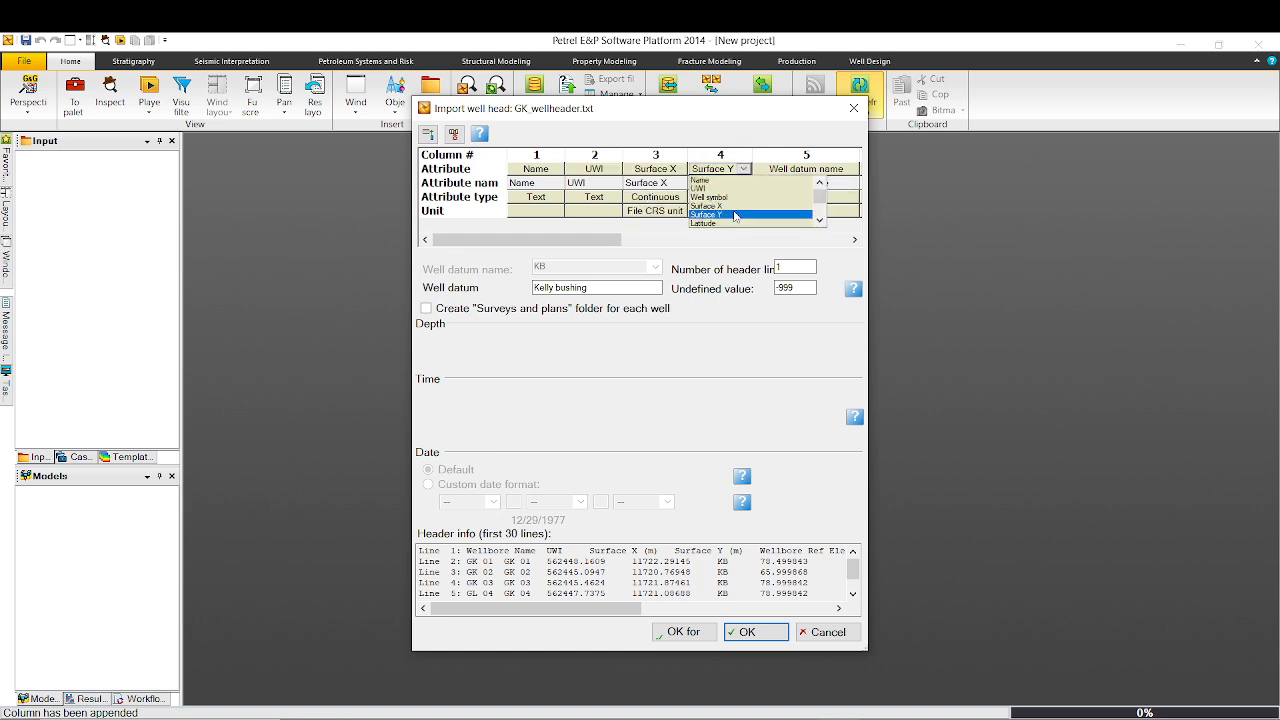
pyautogui.click(733, 214)
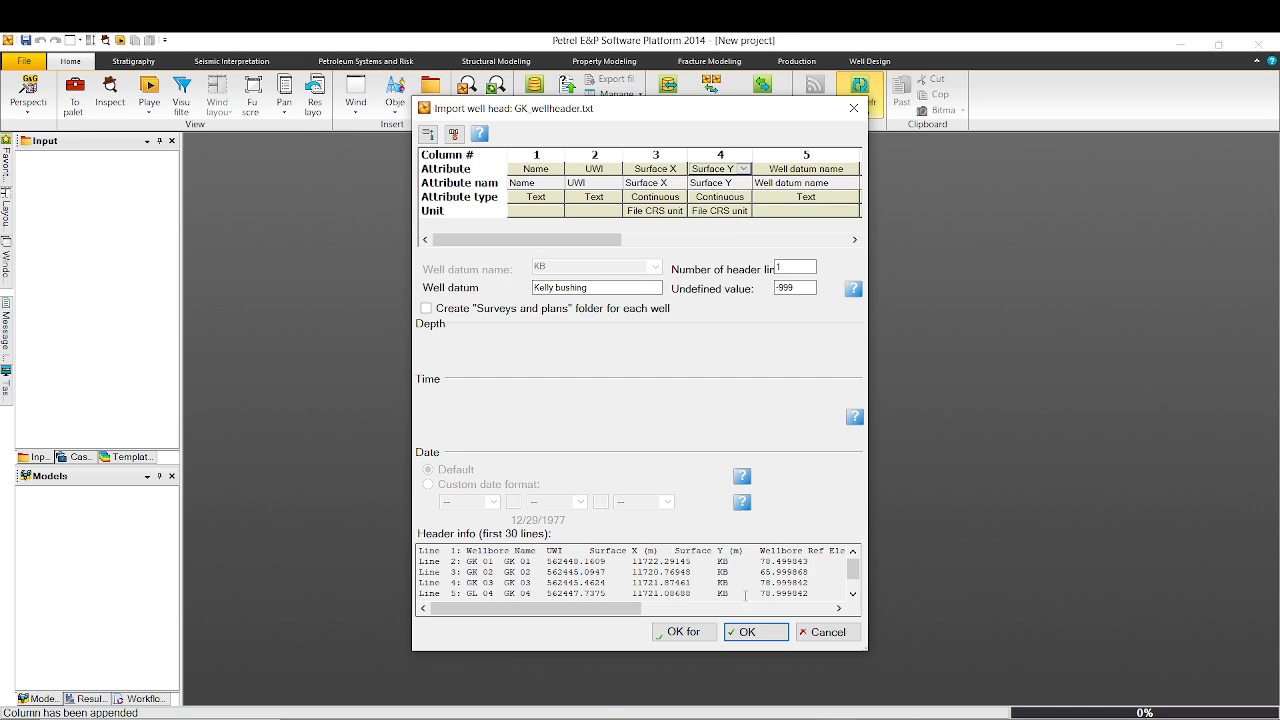
# Map columns 5–7 to Well datum name, Well datum value and TD (MD).
pyautogui.moveTo(535, 608); pyautogui.dragTo(607, 608)
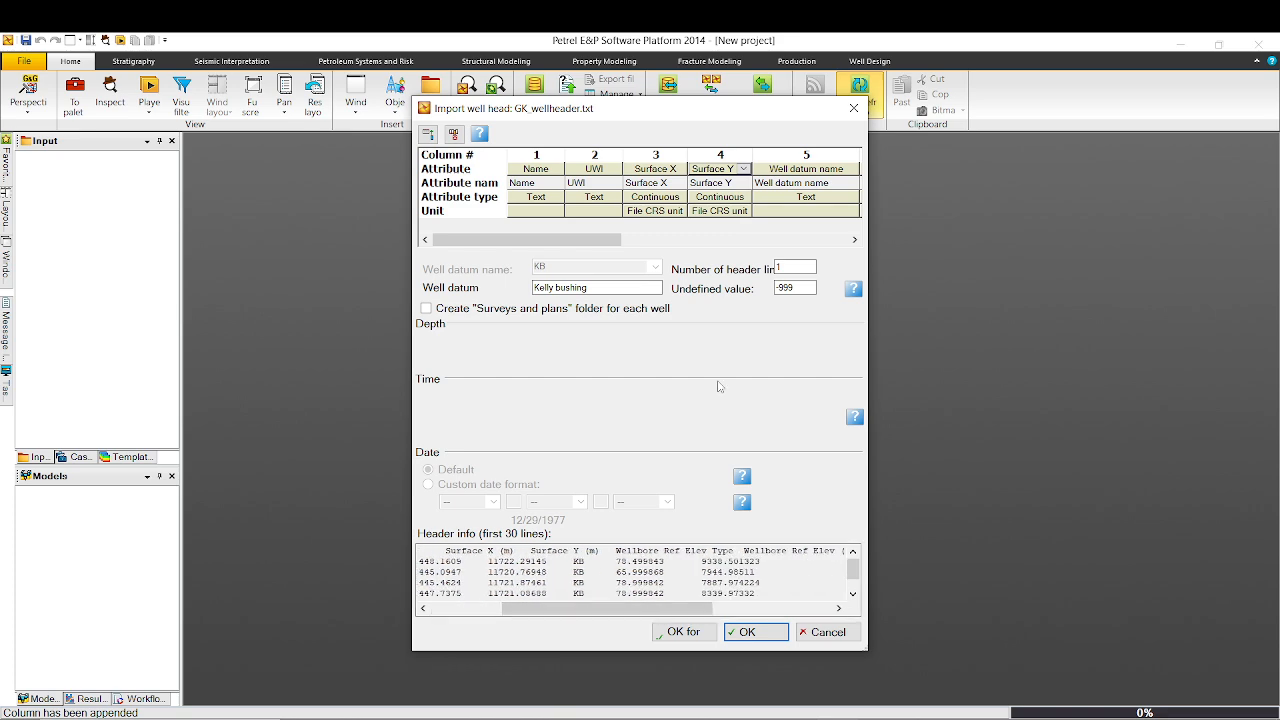
pyautogui.click(825, 171)
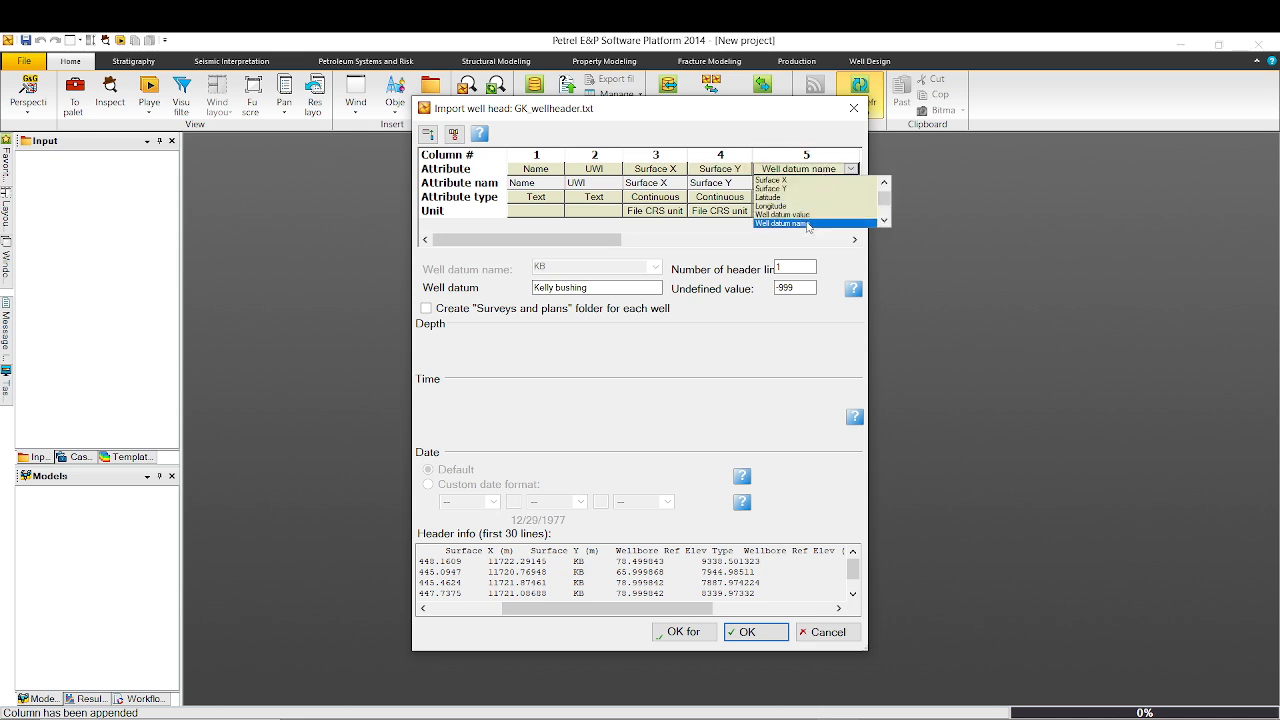
pyautogui.scroll(-3, 807, 225)
pyautogui.scroll(1, 807, 226)
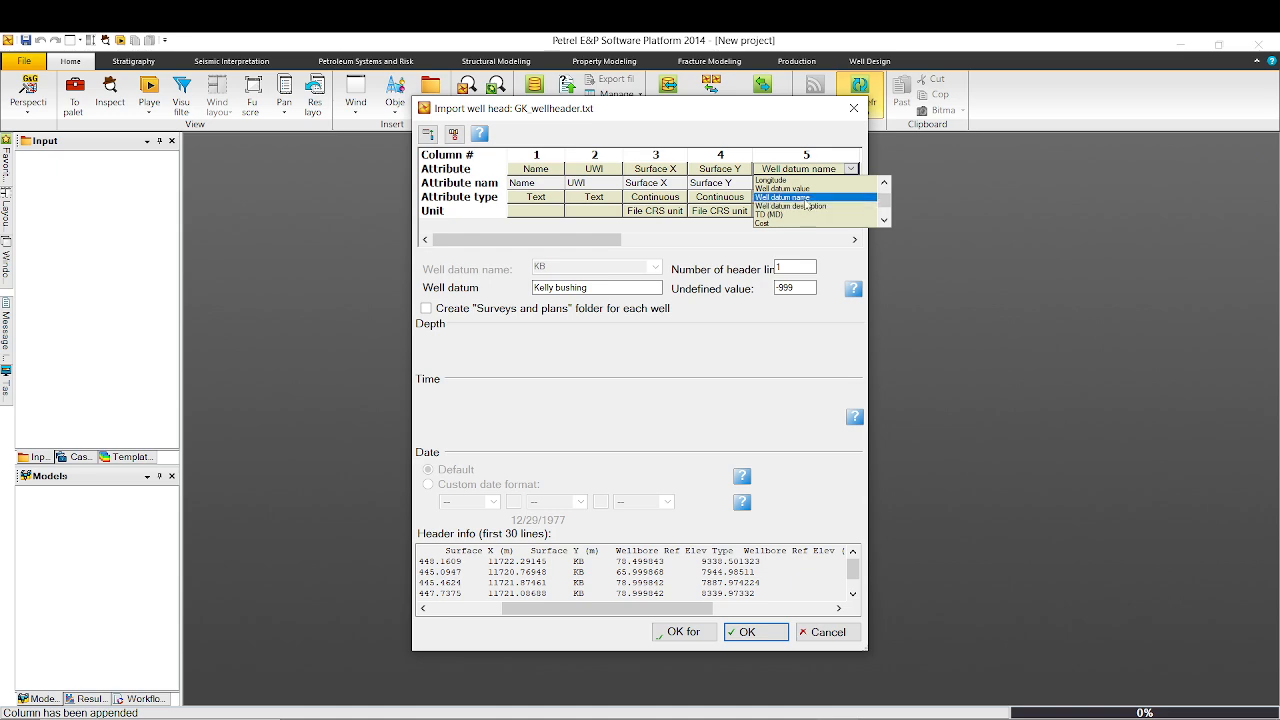
pyautogui.click(807, 198)
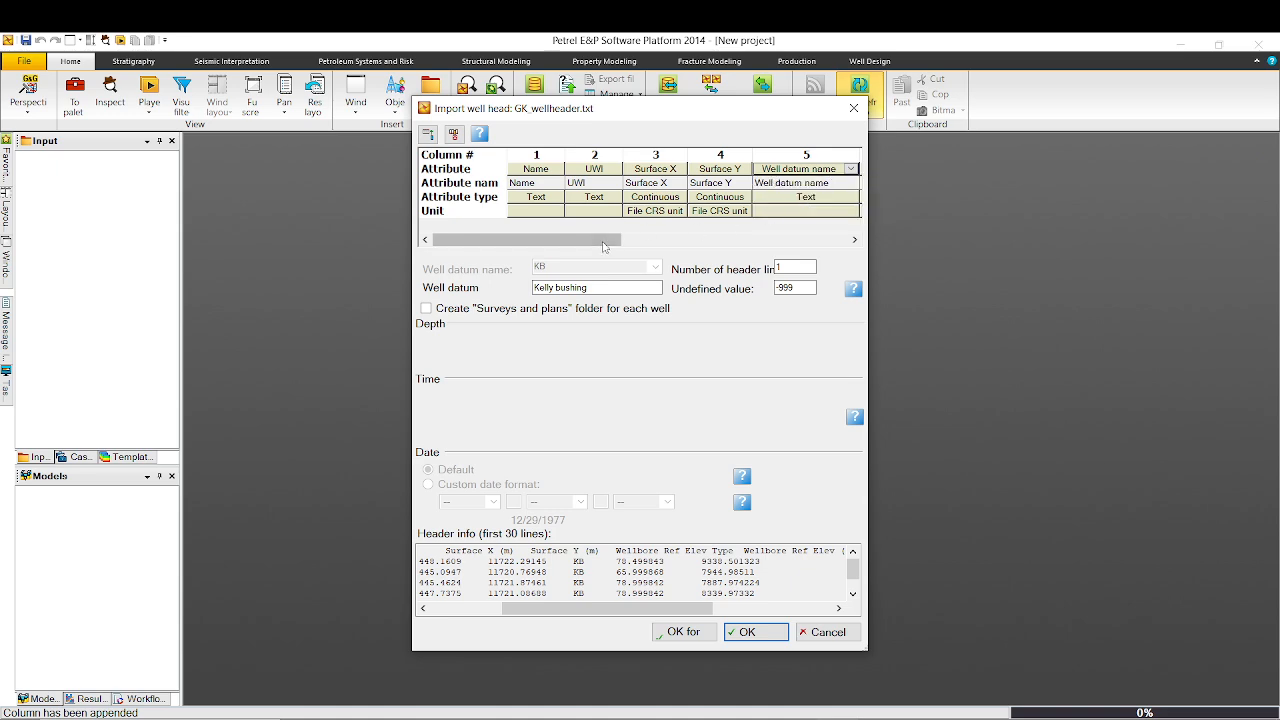
pyautogui.moveTo(607, 240); pyautogui.dragTo(681, 250)
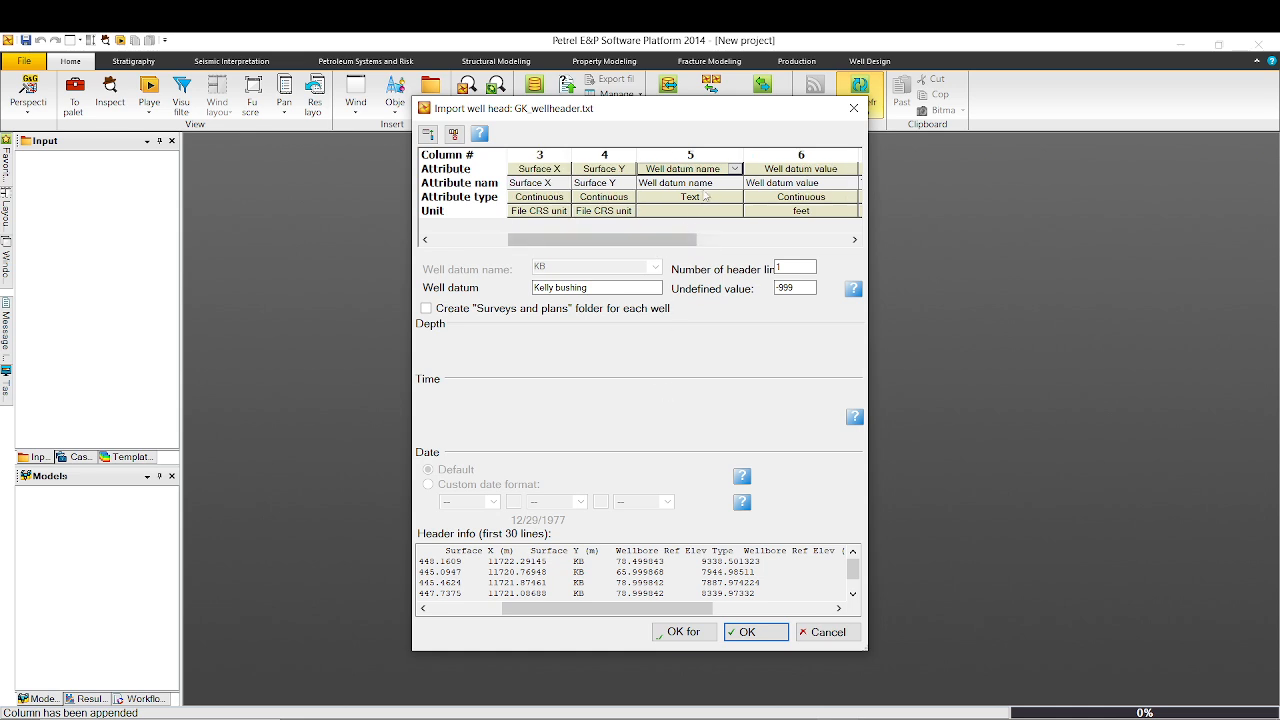
pyautogui.click(792, 172)
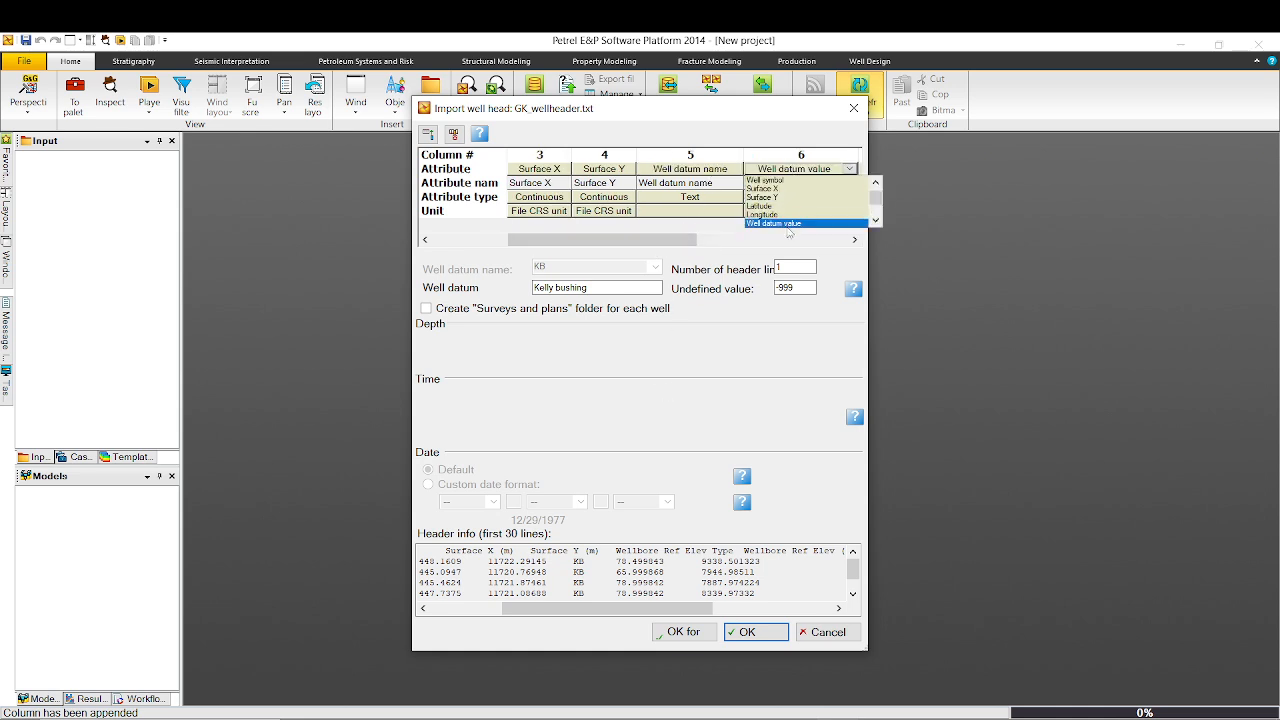
pyautogui.scroll(-2, 788, 230)
pyautogui.scroll(2, 787, 222)
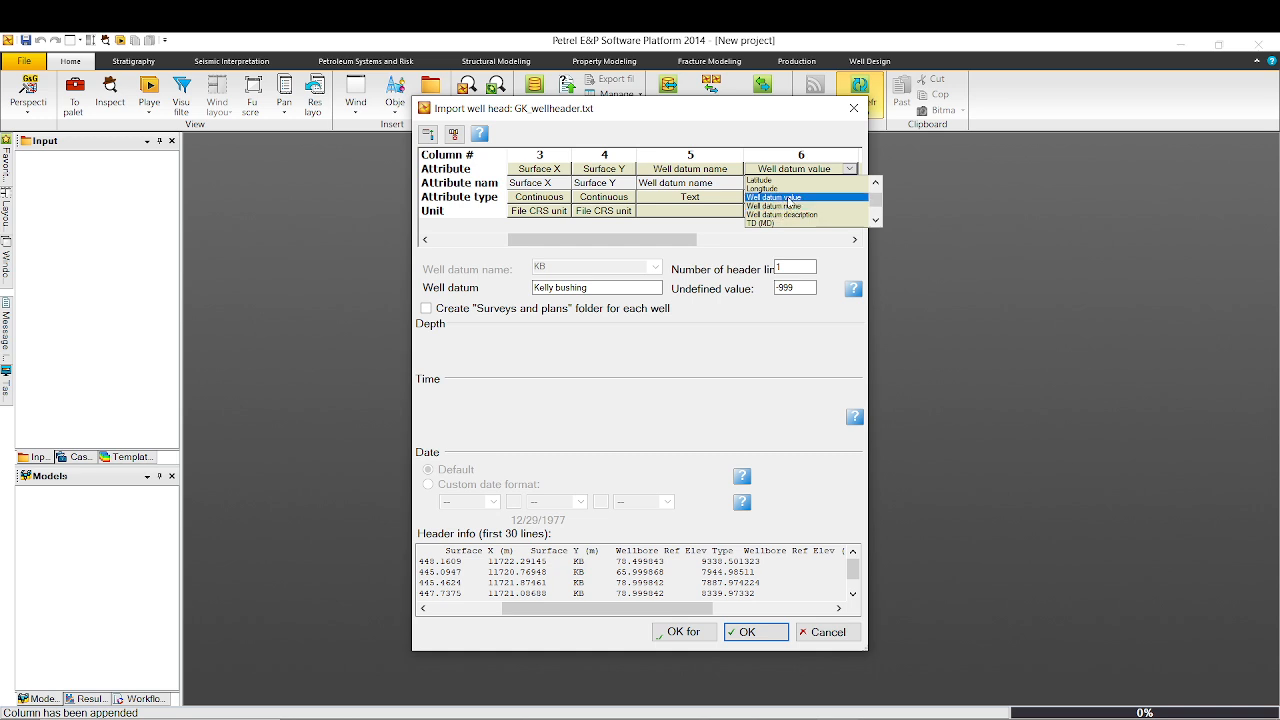
pyautogui.click(790, 198)
pyautogui.moveTo(637, 608); pyautogui.dragTo(753, 608)
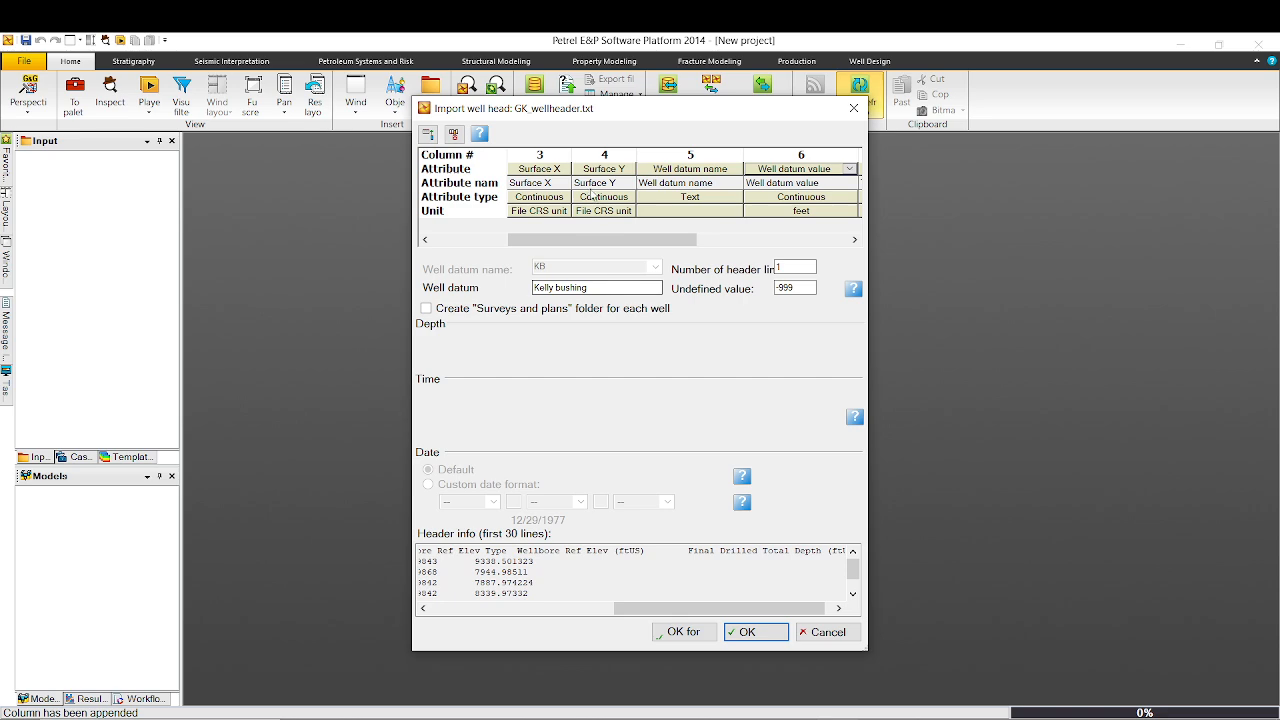
pyautogui.moveTo(600, 240); pyautogui.dragTo(714, 240)
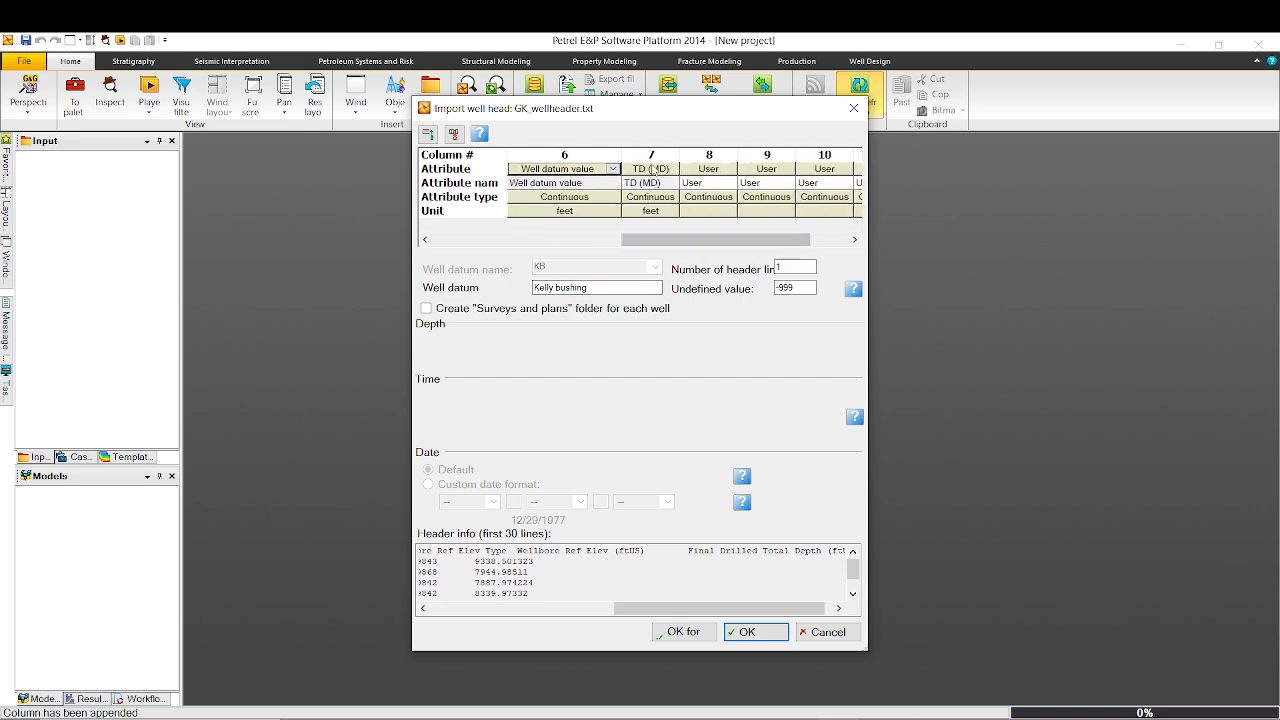
pyautogui.click(653, 170)
pyautogui.click(653, 170)
pyautogui.scroll(-1, 655, 227)
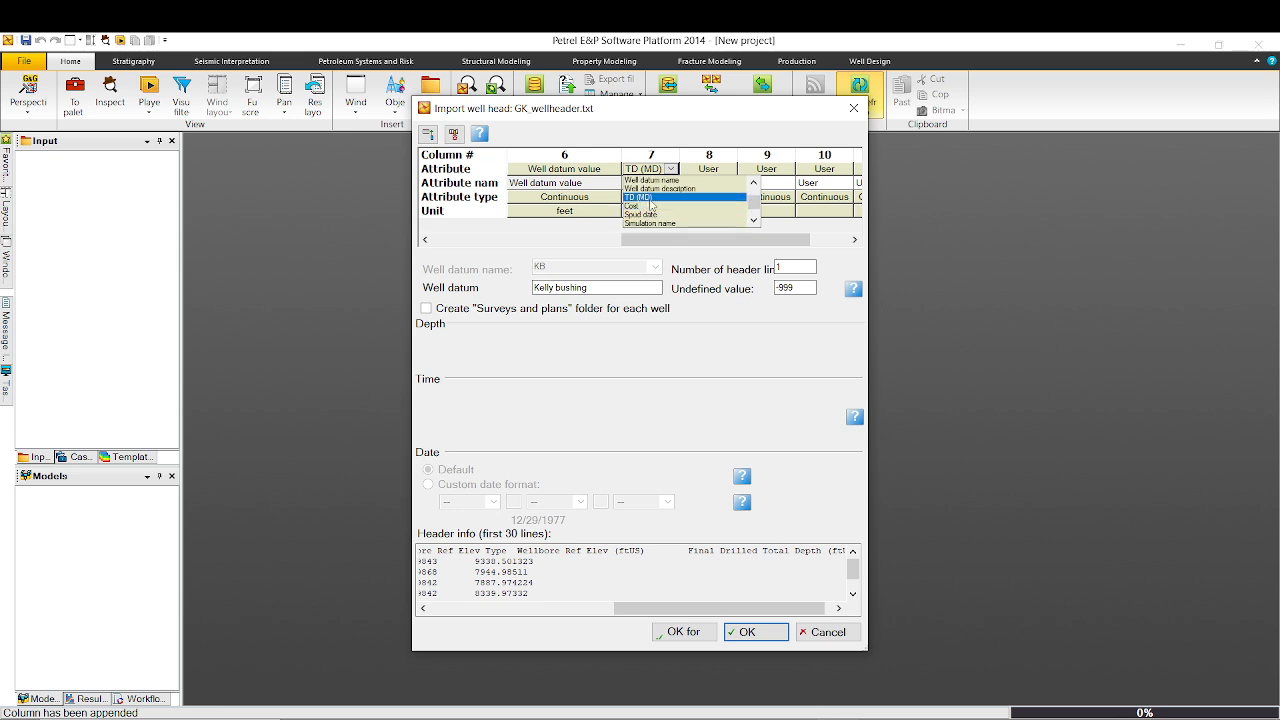
pyautogui.click(651, 198)
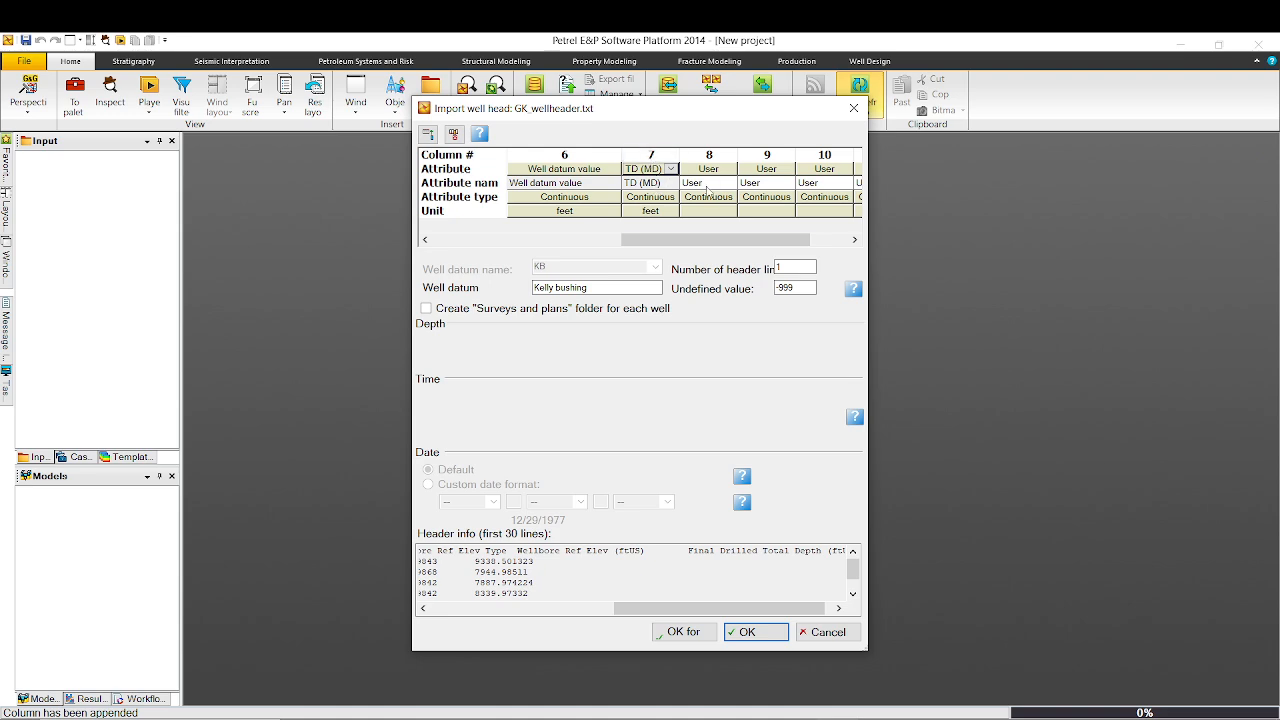
# Select the unused User columns 8 through 11 and delete them from the mapping table.
pyautogui.moveTo(713, 238)
pyautogui.mouseDown()
pyautogui.moveTo(752, 240)
pyautogui.moveTo(706, 241)
pyautogui.moveTo(722, 240)
pyautogui.mouseUp()
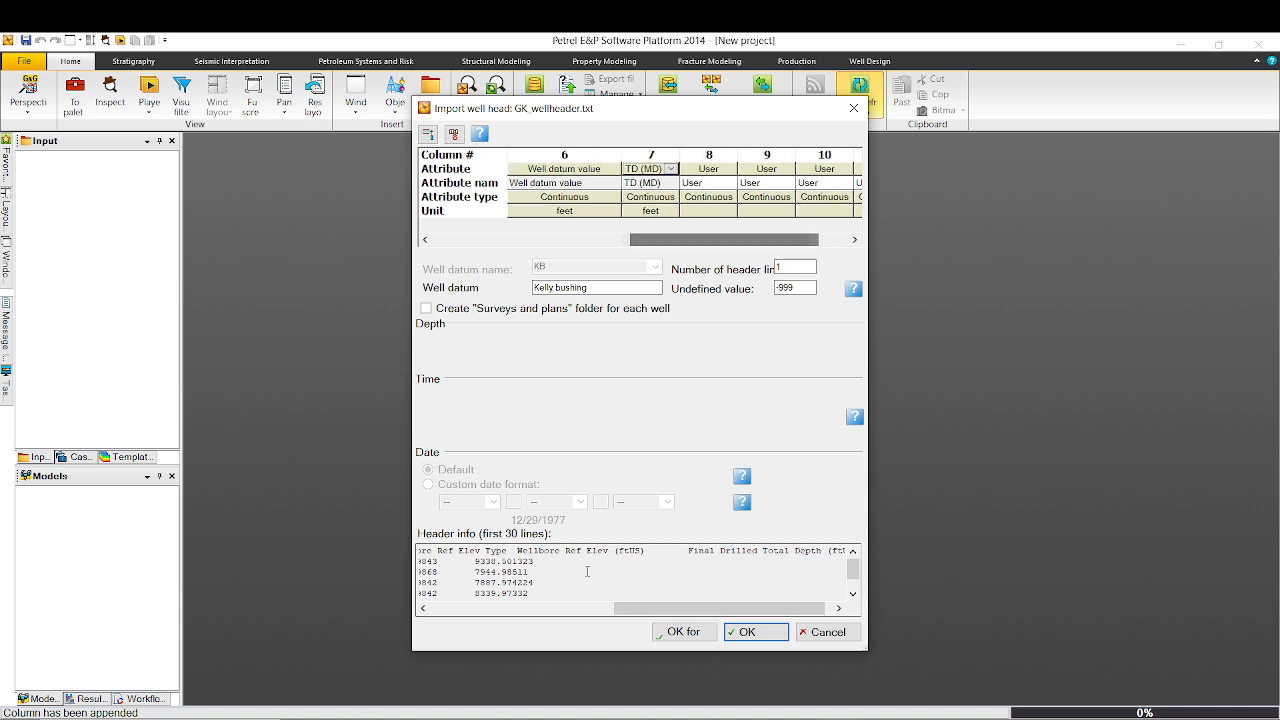
pyautogui.click(703, 154)
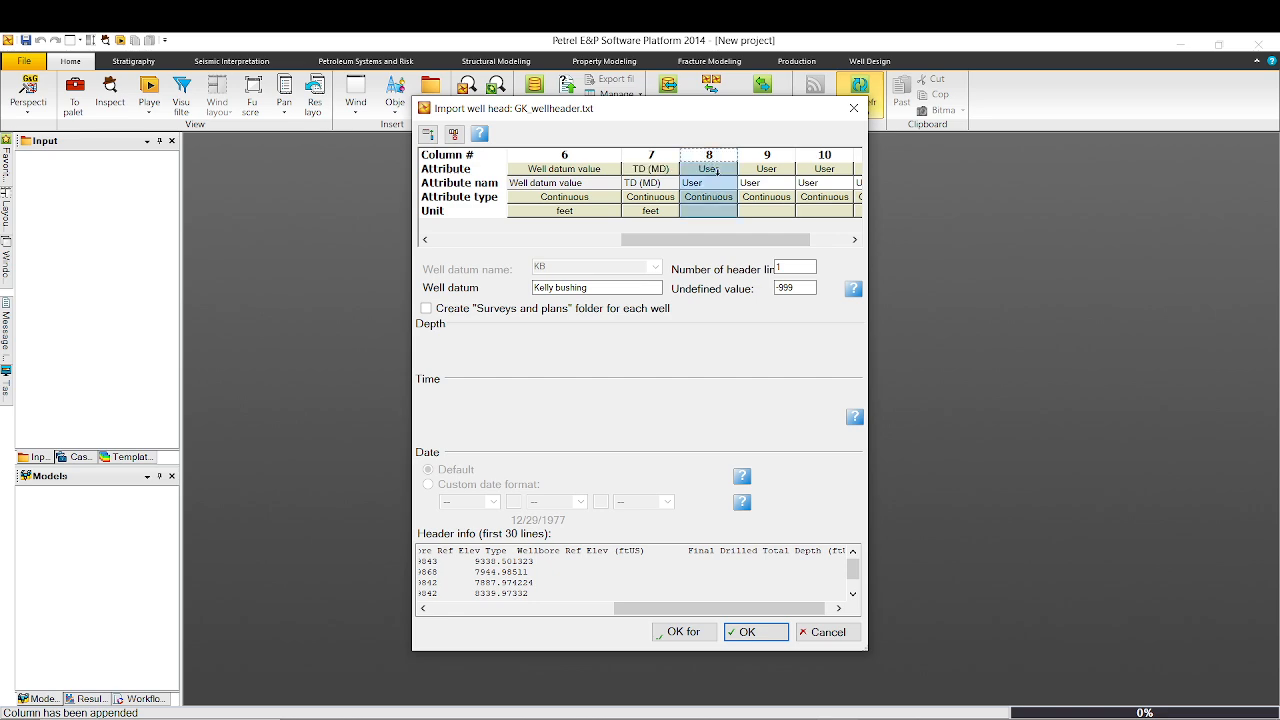
pyautogui.moveTo(717, 170); pyautogui.dragTo(882, 214)
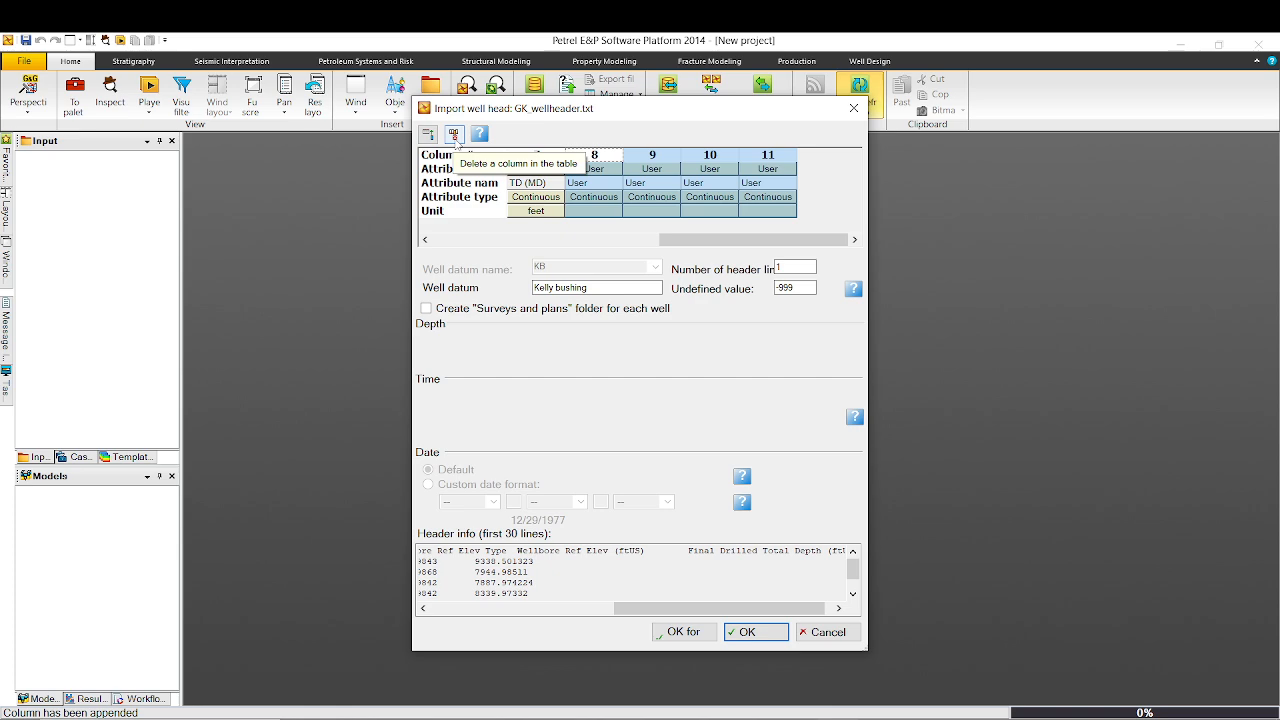
pyautogui.click(455, 143)
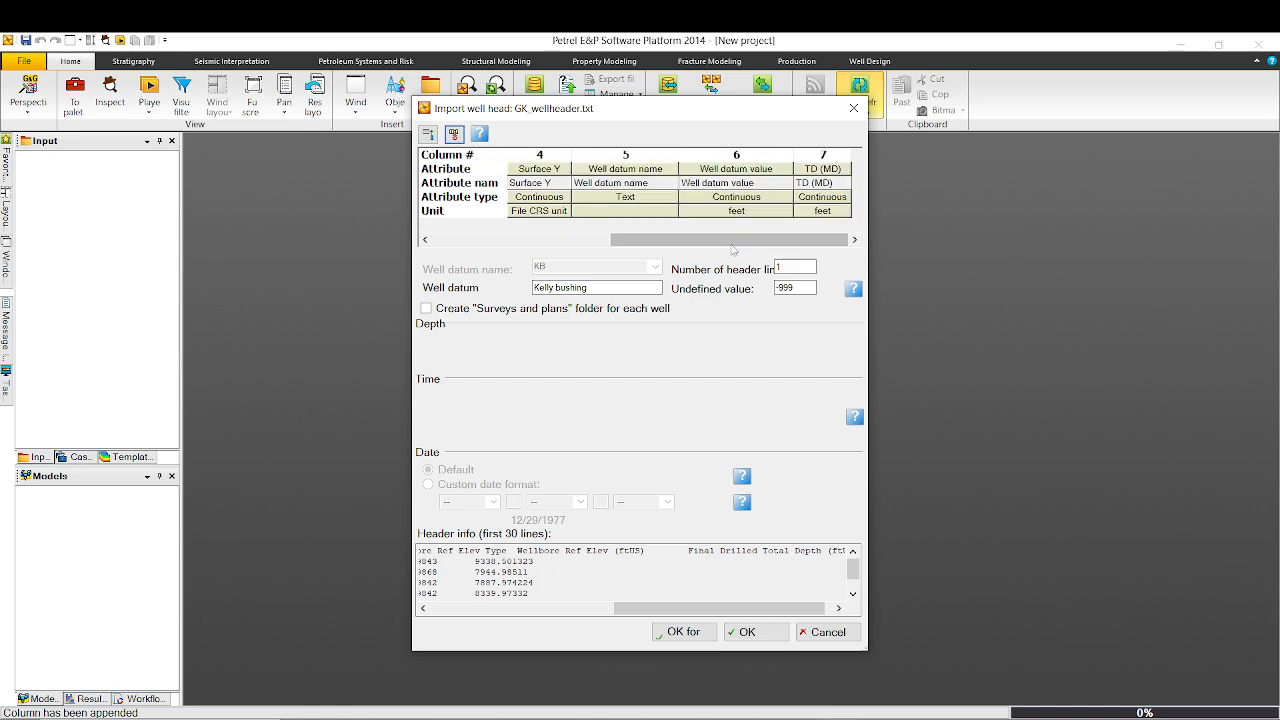
pyautogui.moveTo(702, 240); pyautogui.dragTo(738, 268)
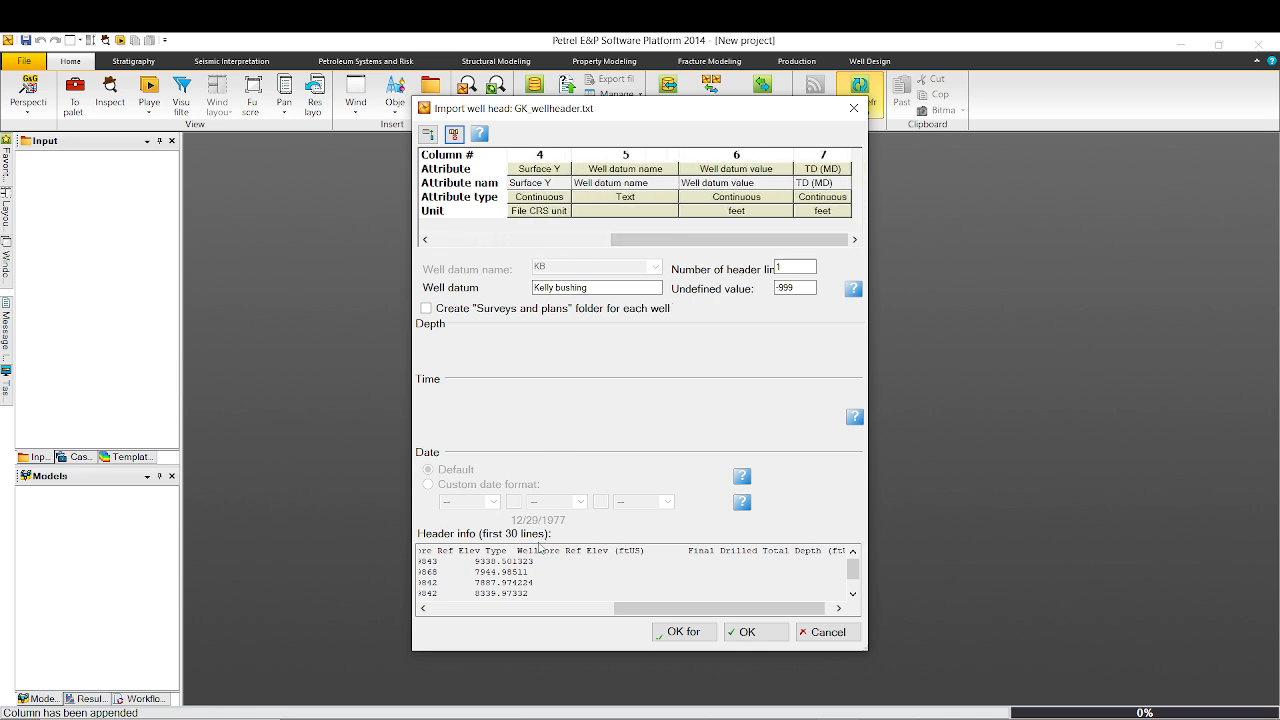
pyautogui.moveTo(645, 614); pyautogui.dragTo(461, 613)
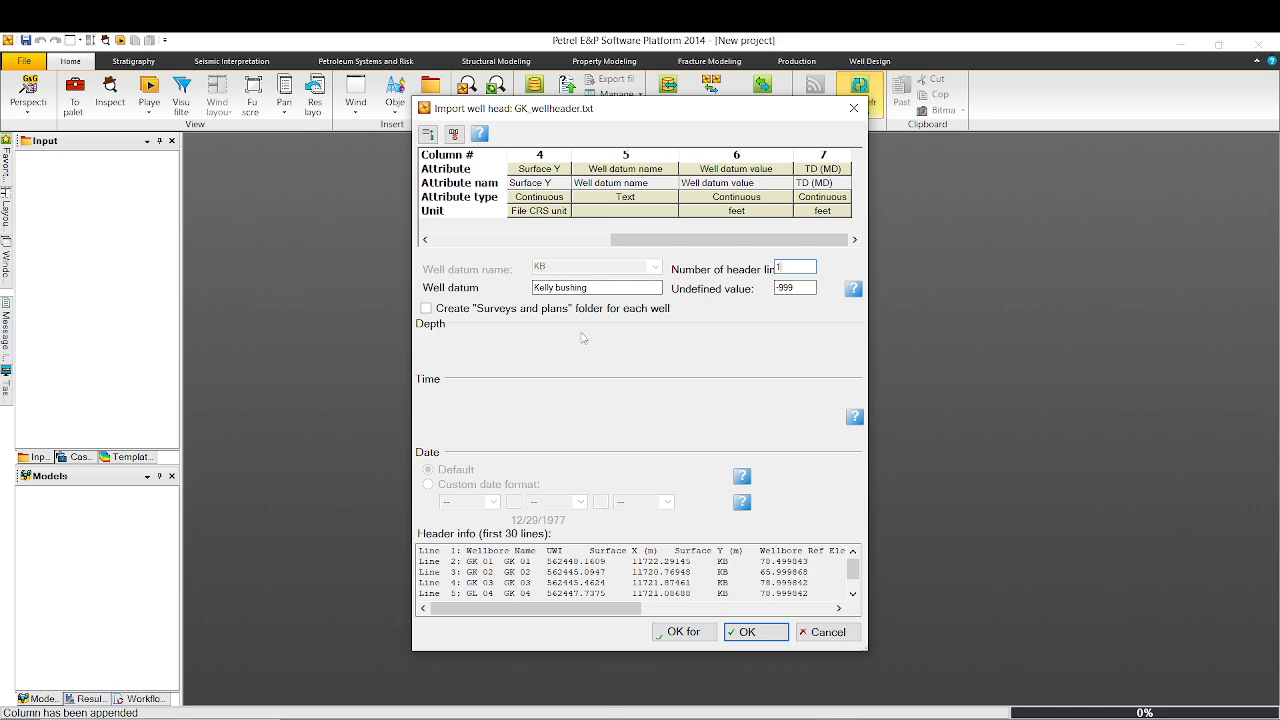
# Apply the column mapping with OK for all to start the well header import.
pyautogui.click(684, 631)
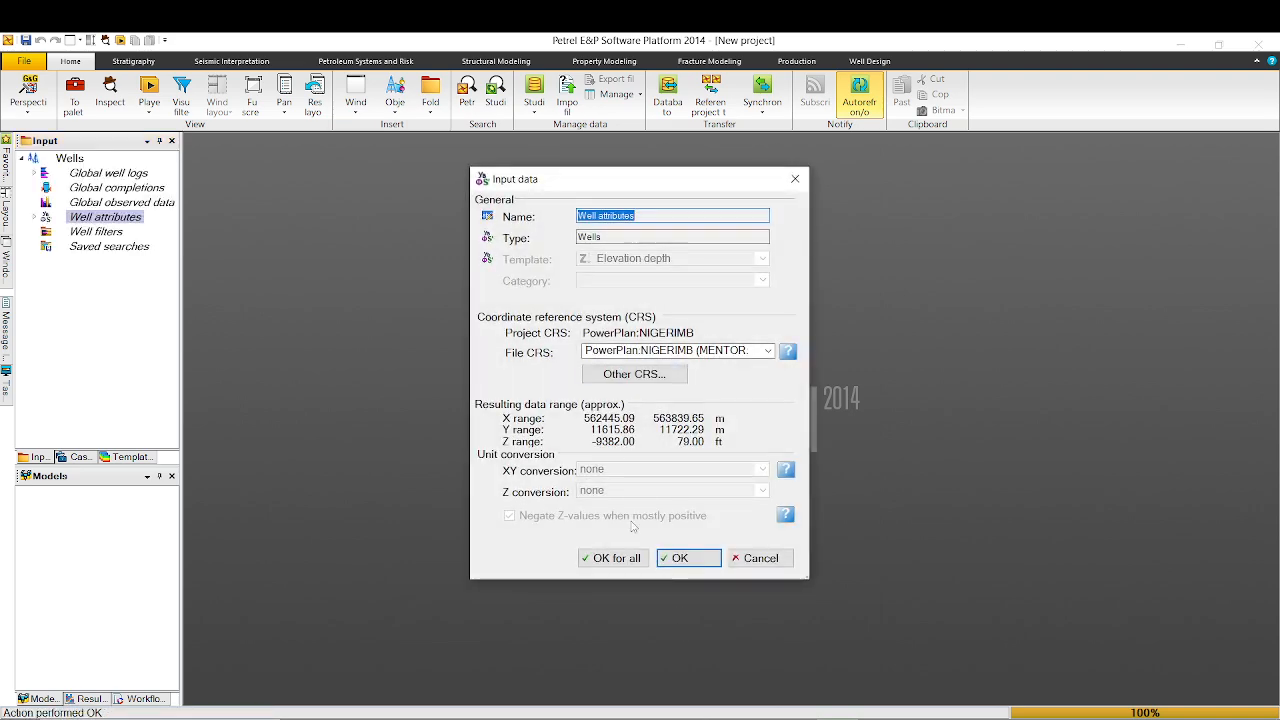
# Accept the default CRS settings with OK for all to load wells GK 01–GK 05.
pyautogui.click(618, 560)
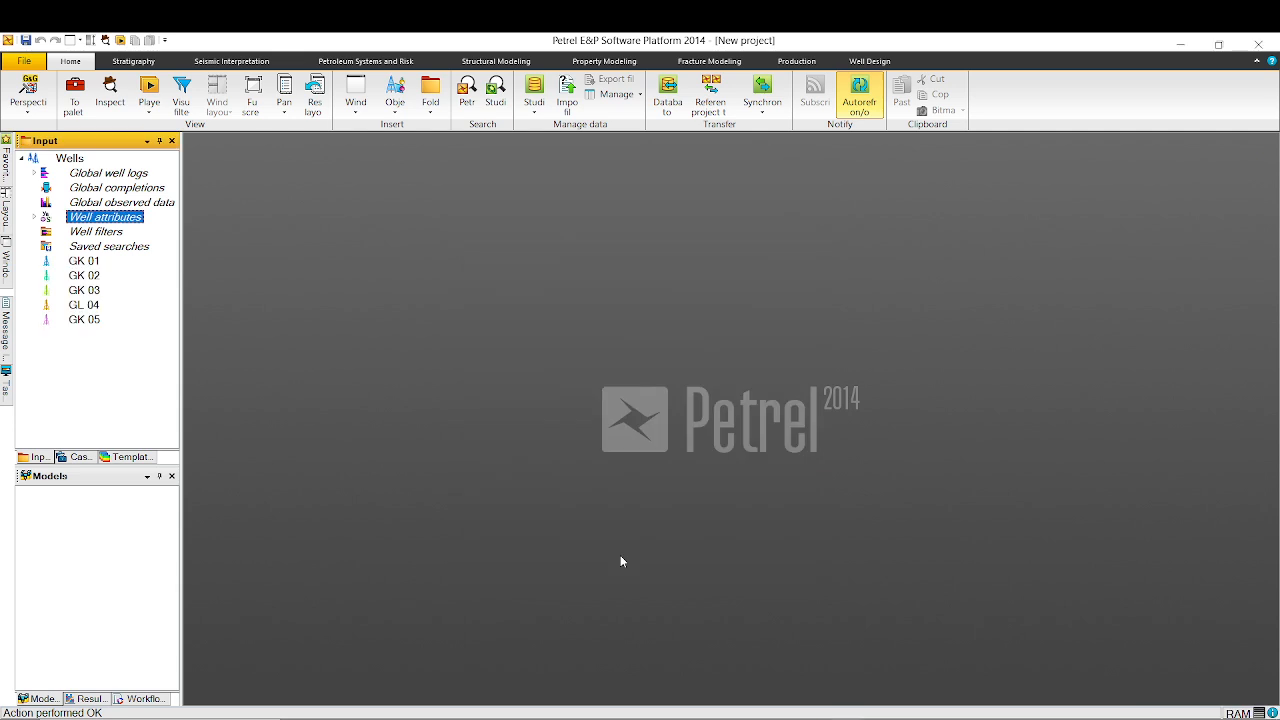